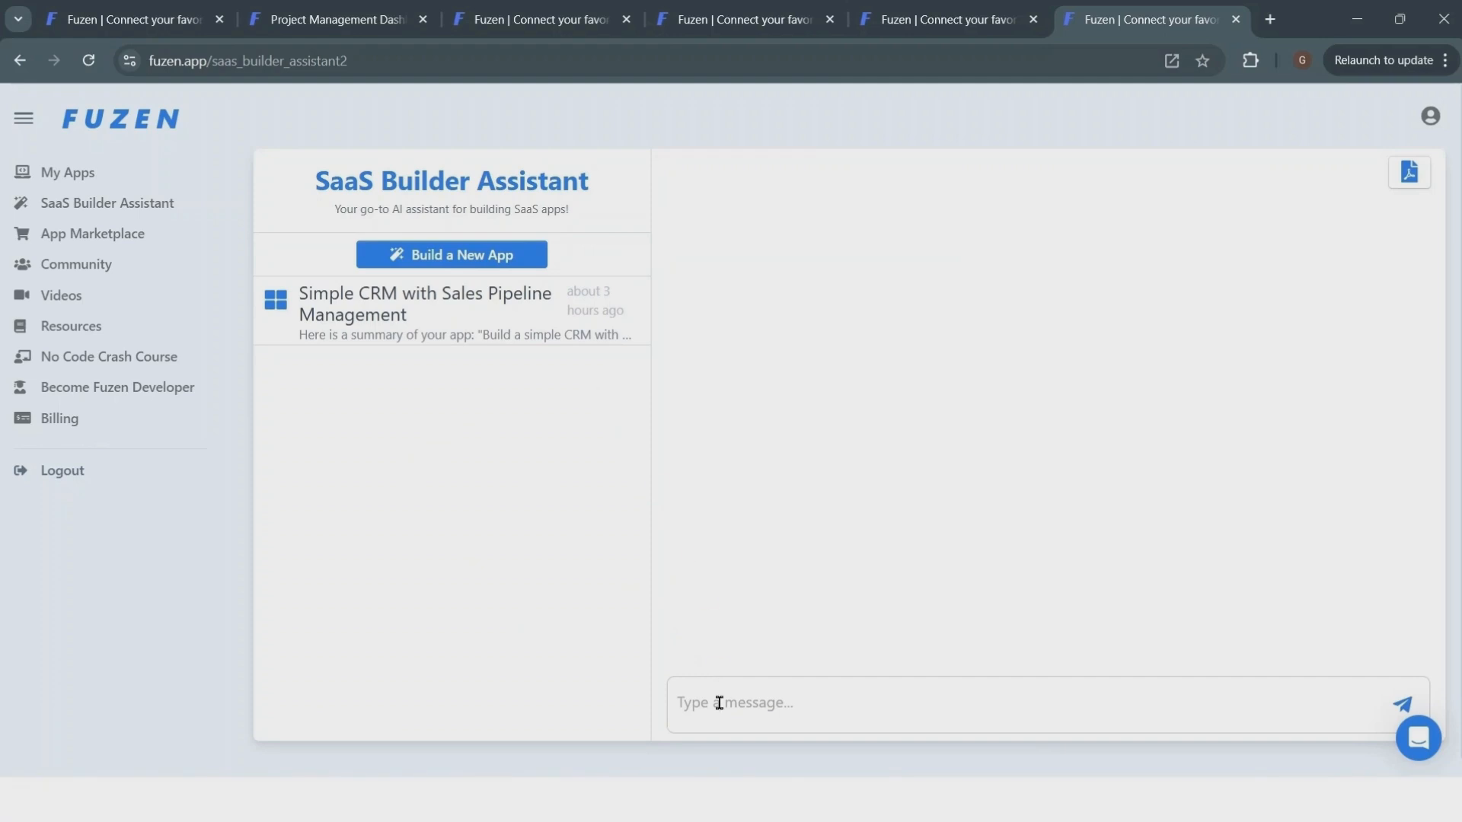
- Ask the SaaS Builder Assistant to build a CRM with lead tracking and a todo list feature for managing tasks
{"action": "type", "text": "Hey"}
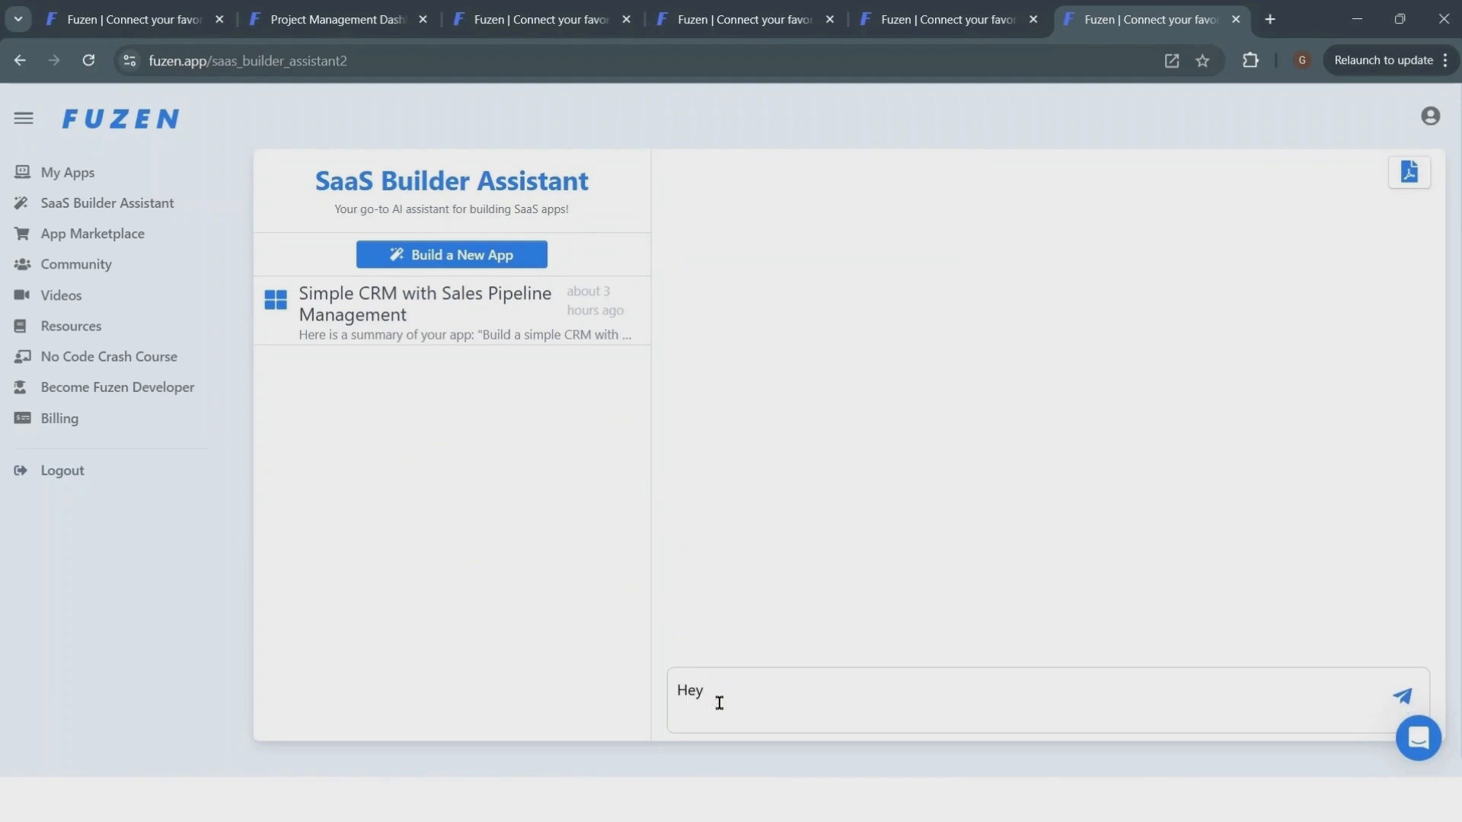
{"action": "type", "text": ", I want to build a CRM with lead tracking. It should also include a todo list feature where users can manage tasks."}
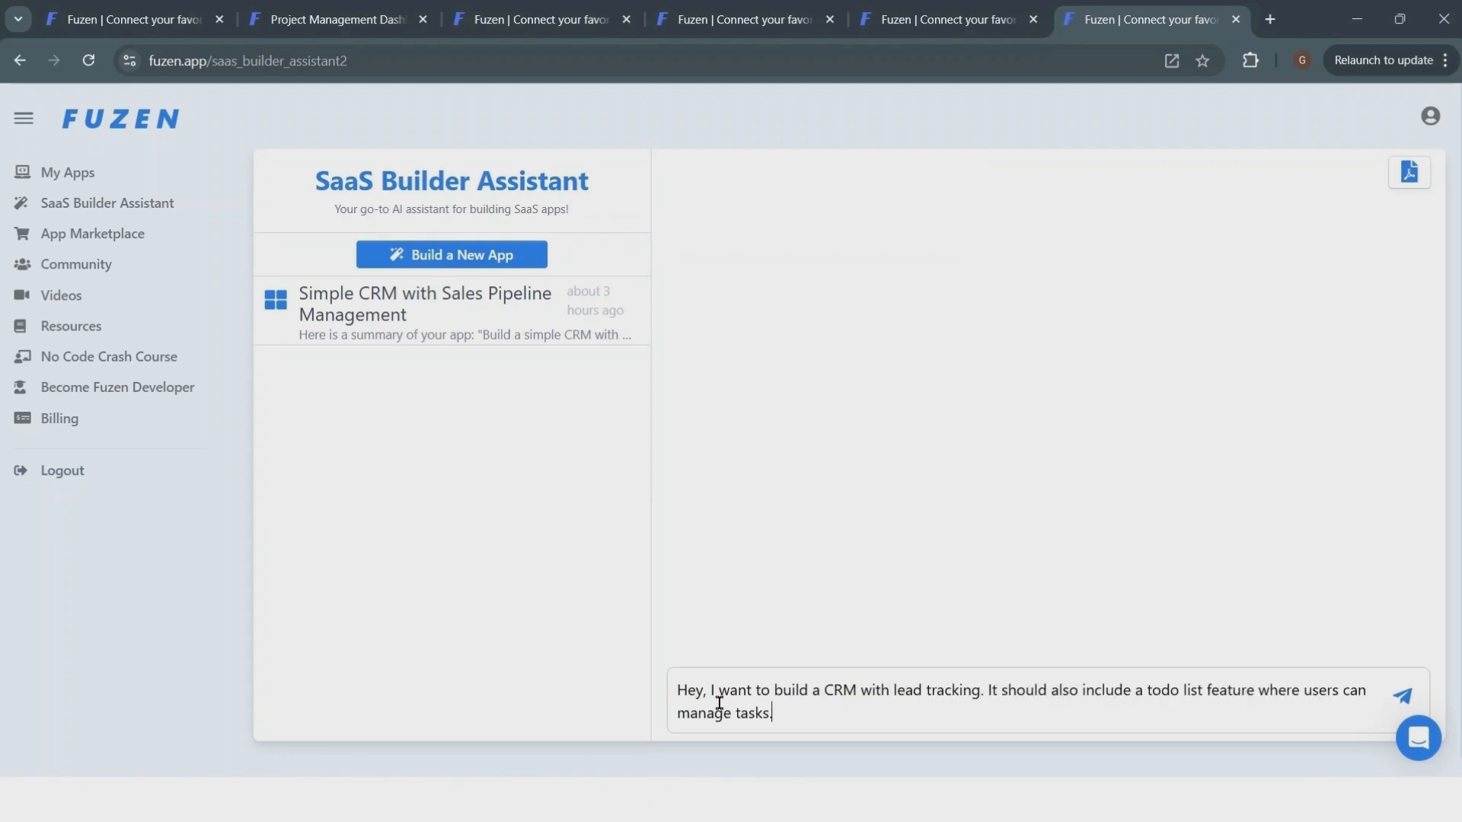
{"action": "key", "text": "Return"}
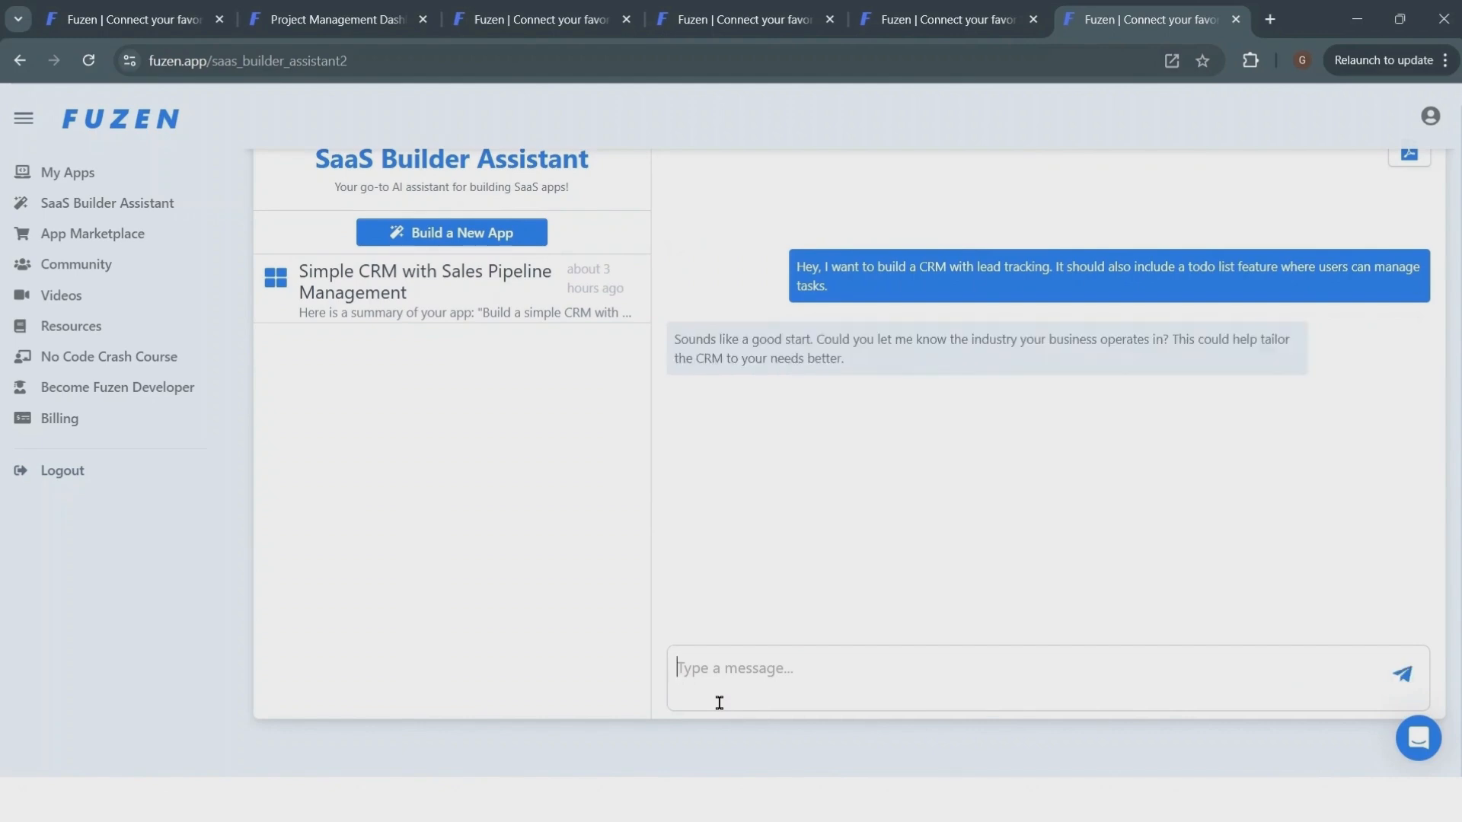
- Reply that the CRM is not specific to any industry
{"action": "type", "text": "It's not any industry specific."}
{"action": "key", "text": "Return"}
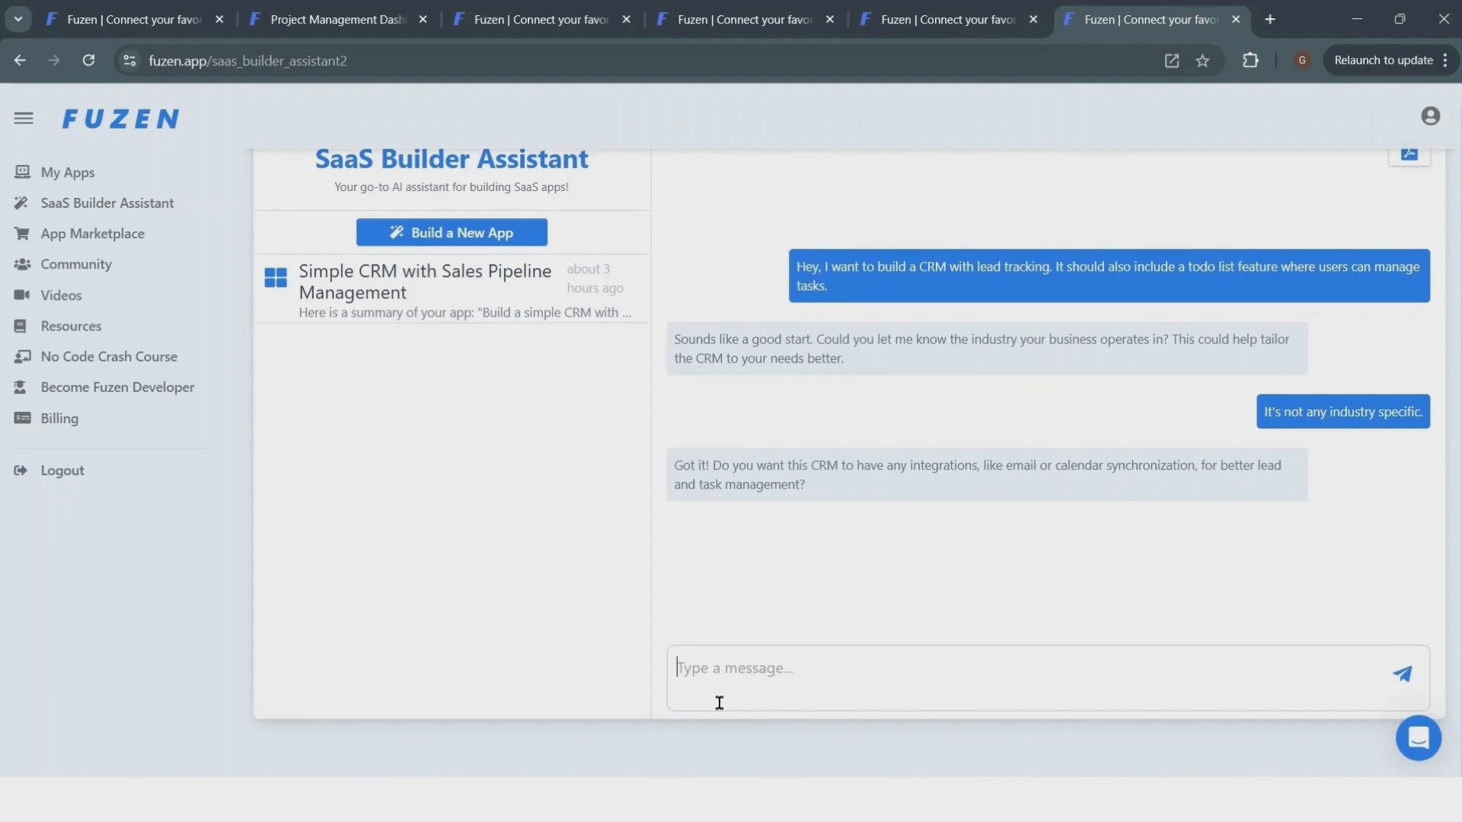
- Reply with no integrations needed, plus lead and task forms, table and todo list views, and details pages for each
{"action": "type", "text": "No such integration for now. It should have a form"}
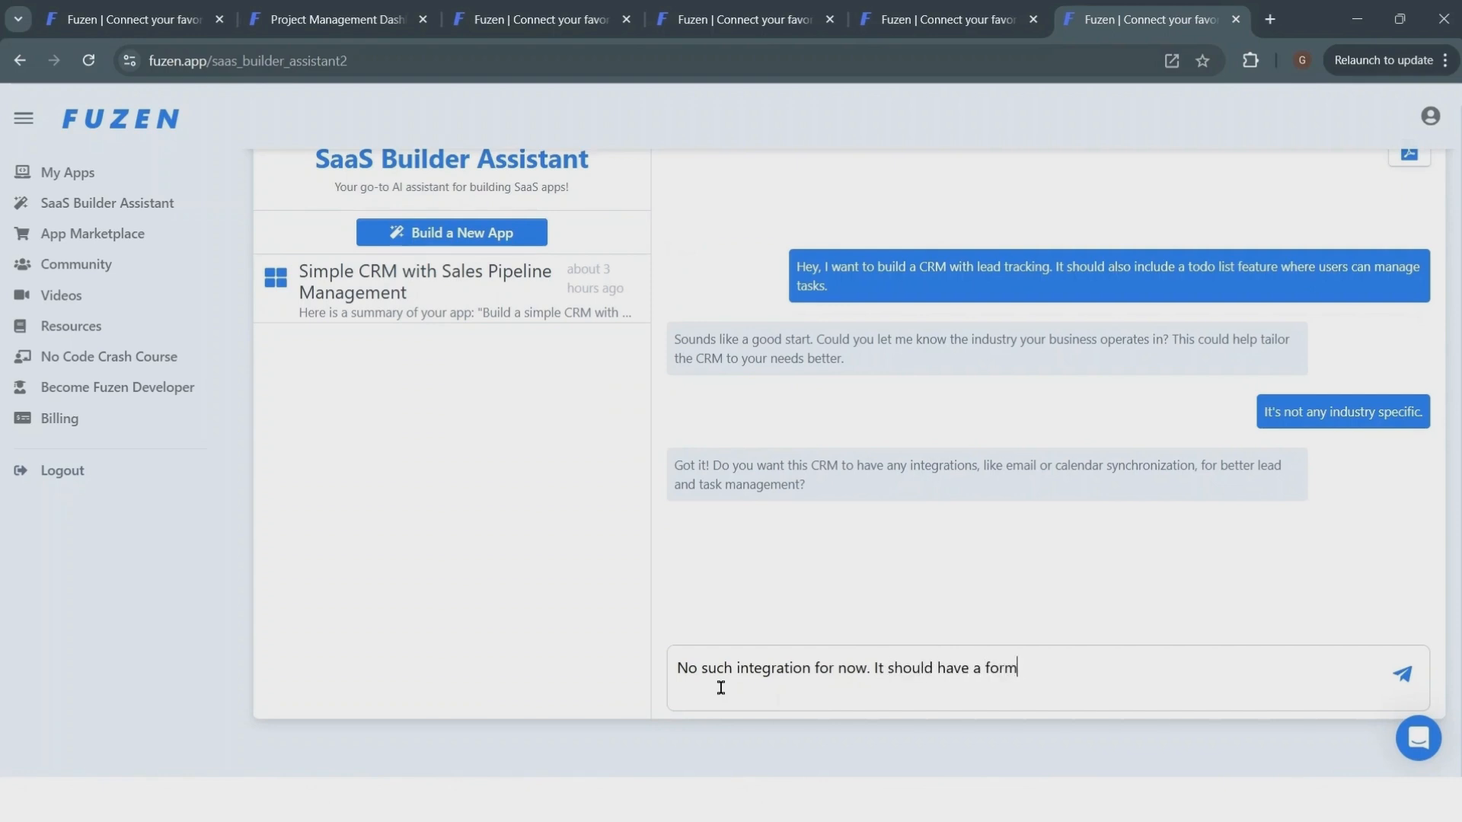
{"action": "type", "text": " to add new leads and display "}
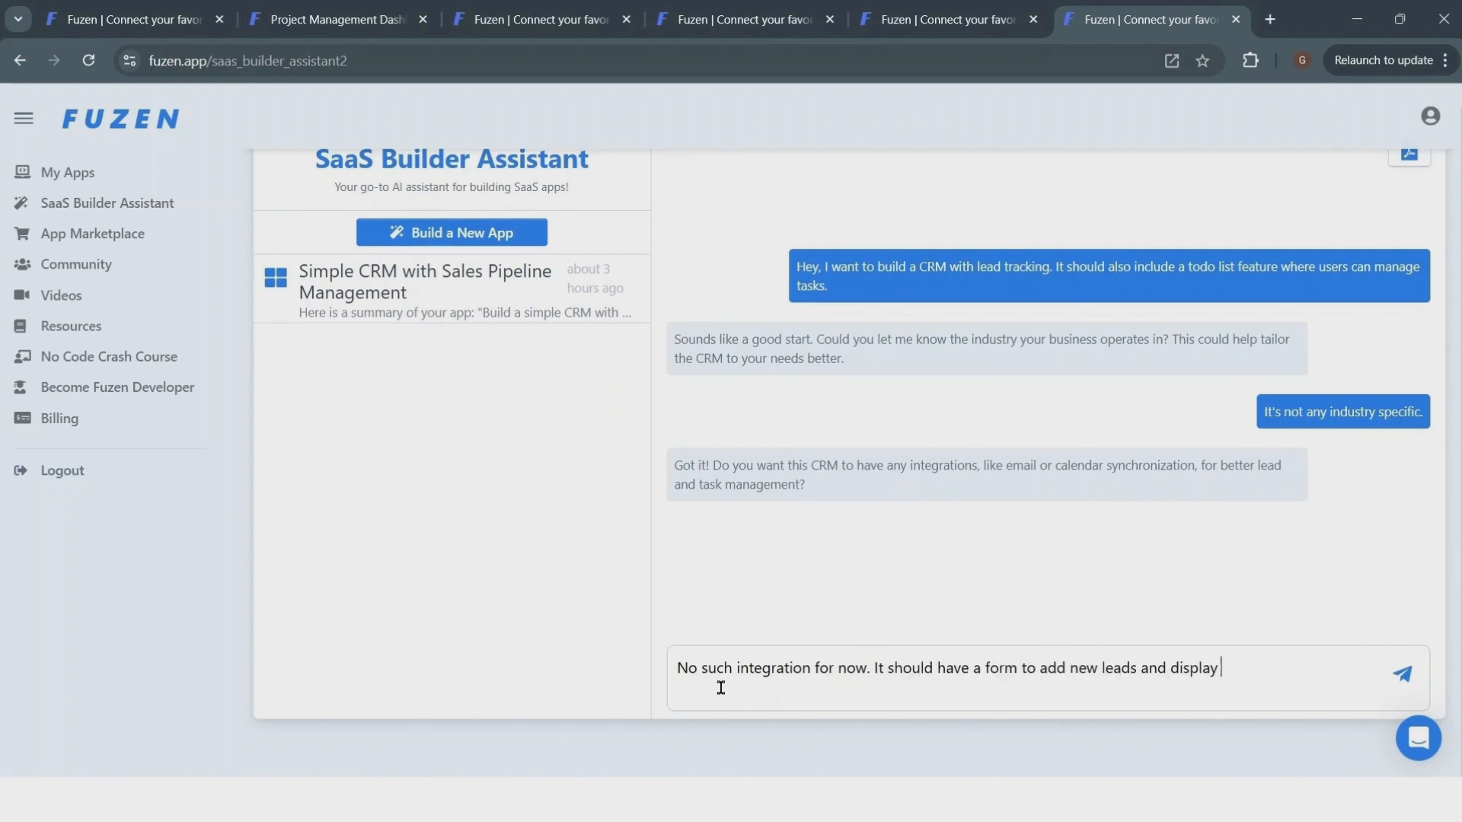
{"action": "type", "text": "it in a table format. Clicking on any leas will take user "}
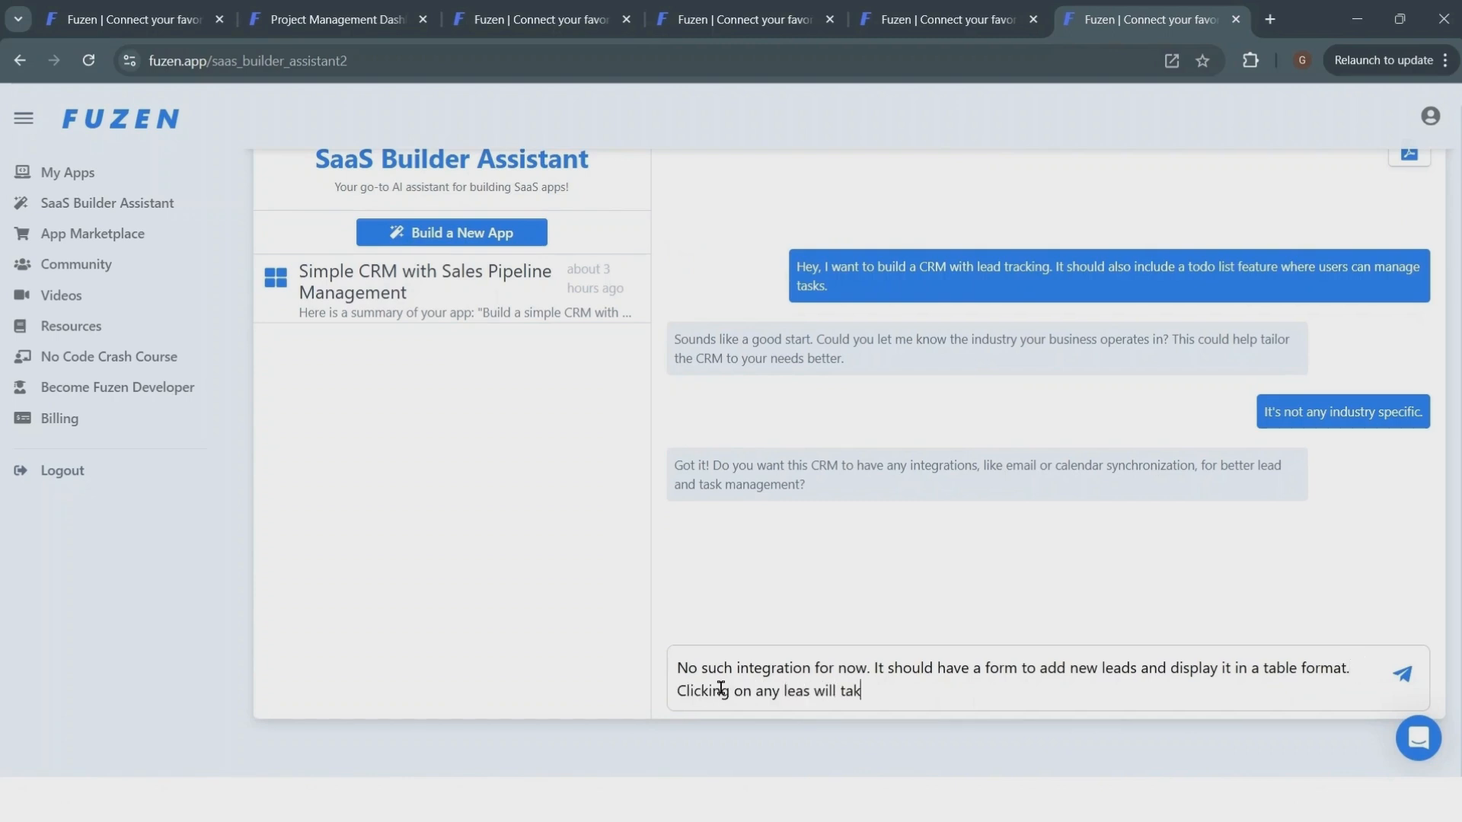
{"action": "type", "text": "to lead details pag"}
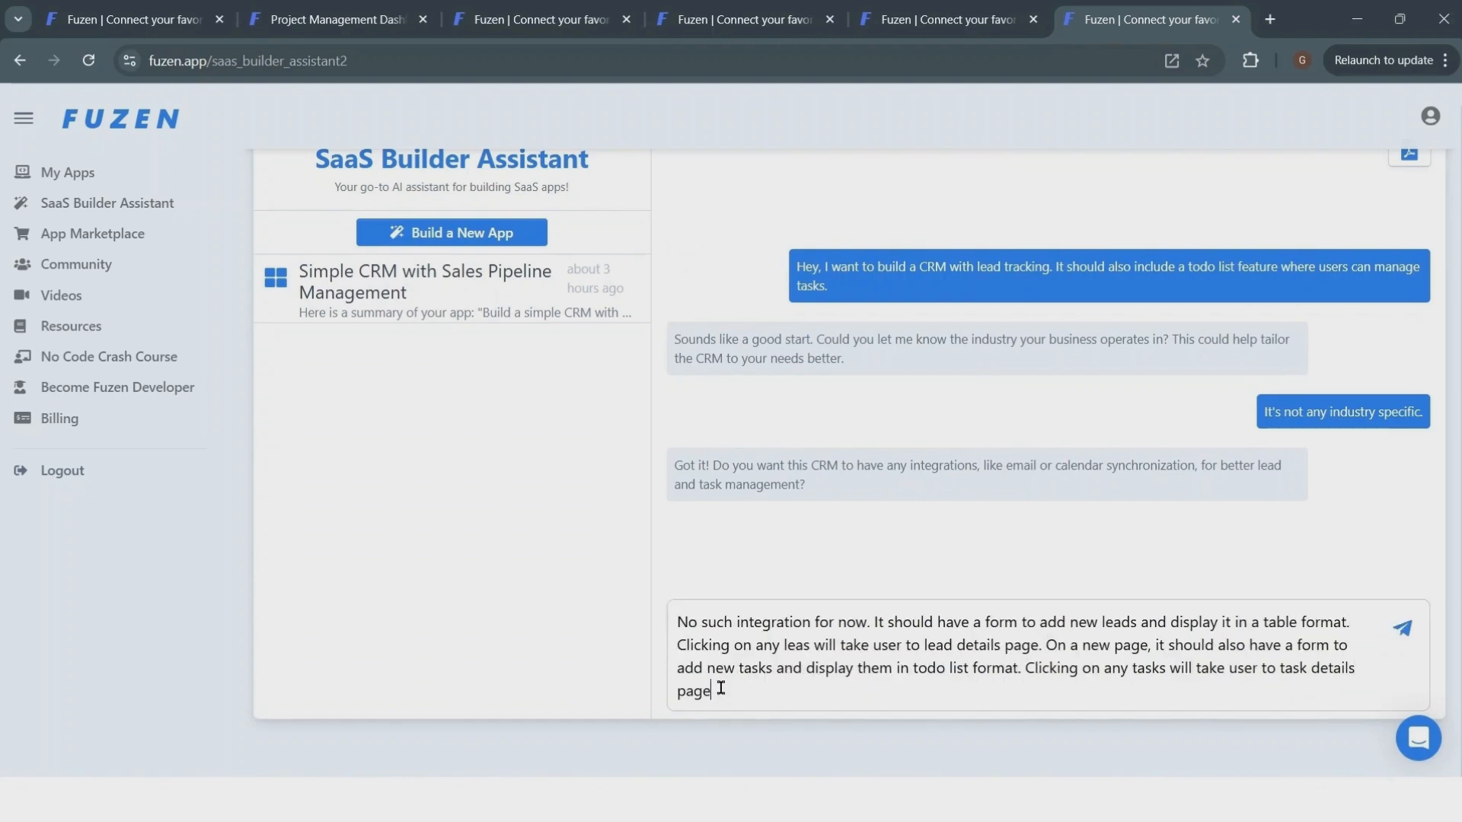
{"action": "key", "text": "Return"}
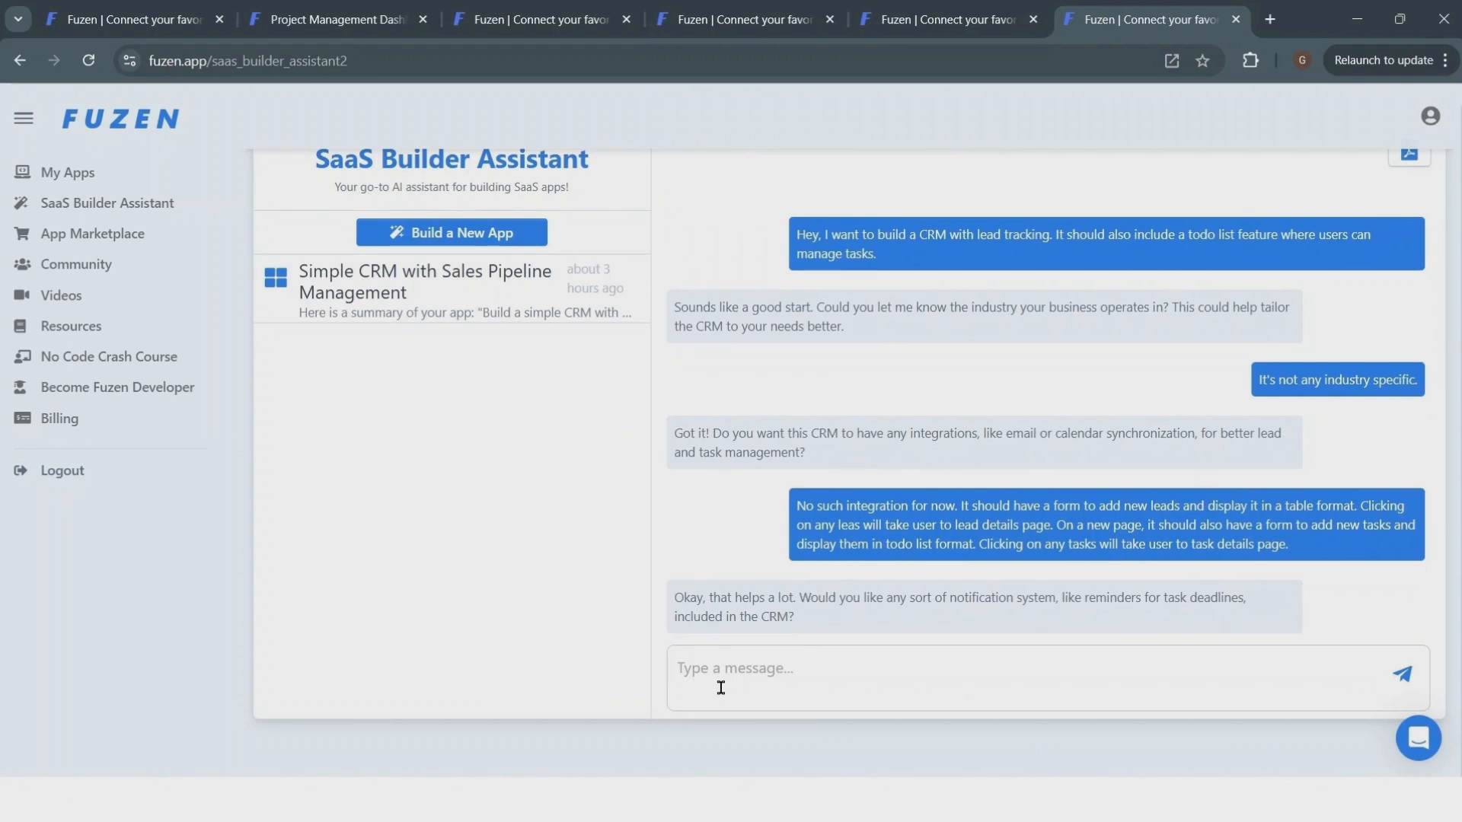
- Reply that no notification system is needed for now
{"action": "type", "text": "not for now."}
{"action": "key", "text": "Return"}
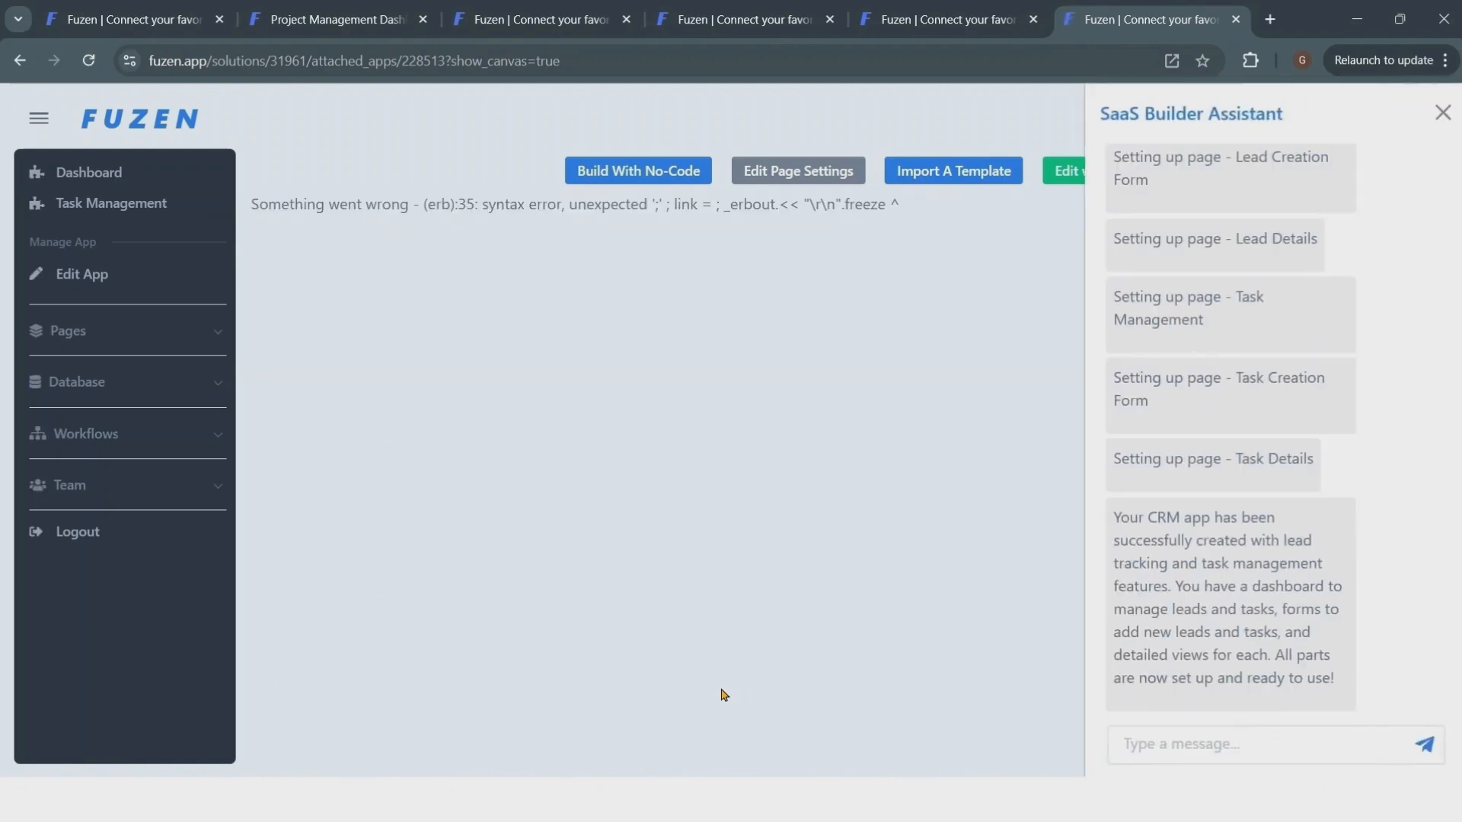
- Open the generated app's dashboard and review its leads and tasks tables
{"action": "left_click", "coordinate": [97, 175]}
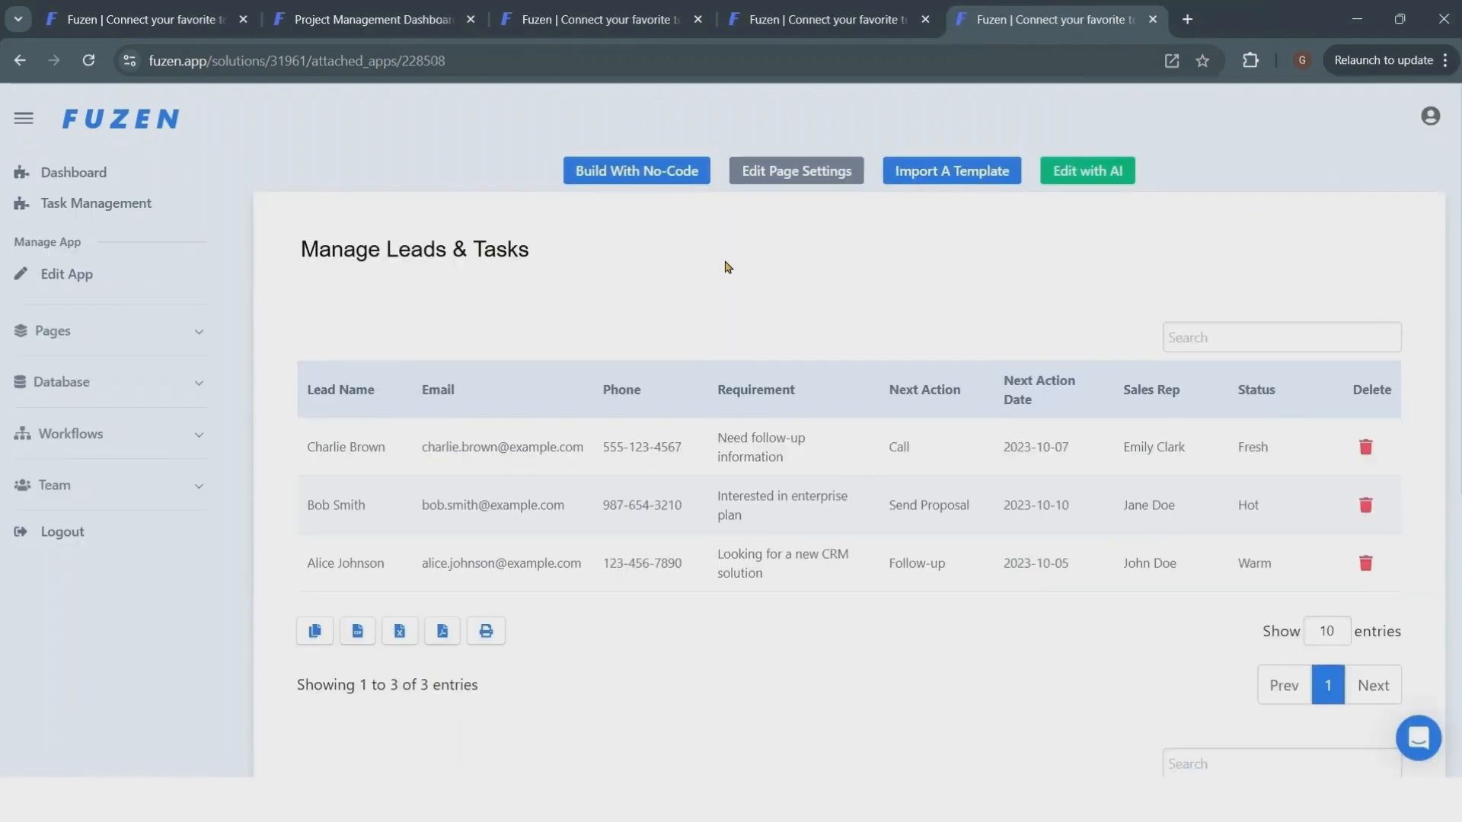
{"action": "scroll", "coordinate": [727, 266], "scroll_direction": "down", "scroll_amount": 3}
{"action": "scroll", "coordinate": [727, 266], "scroll_direction": "down", "scroll_amount": 3}
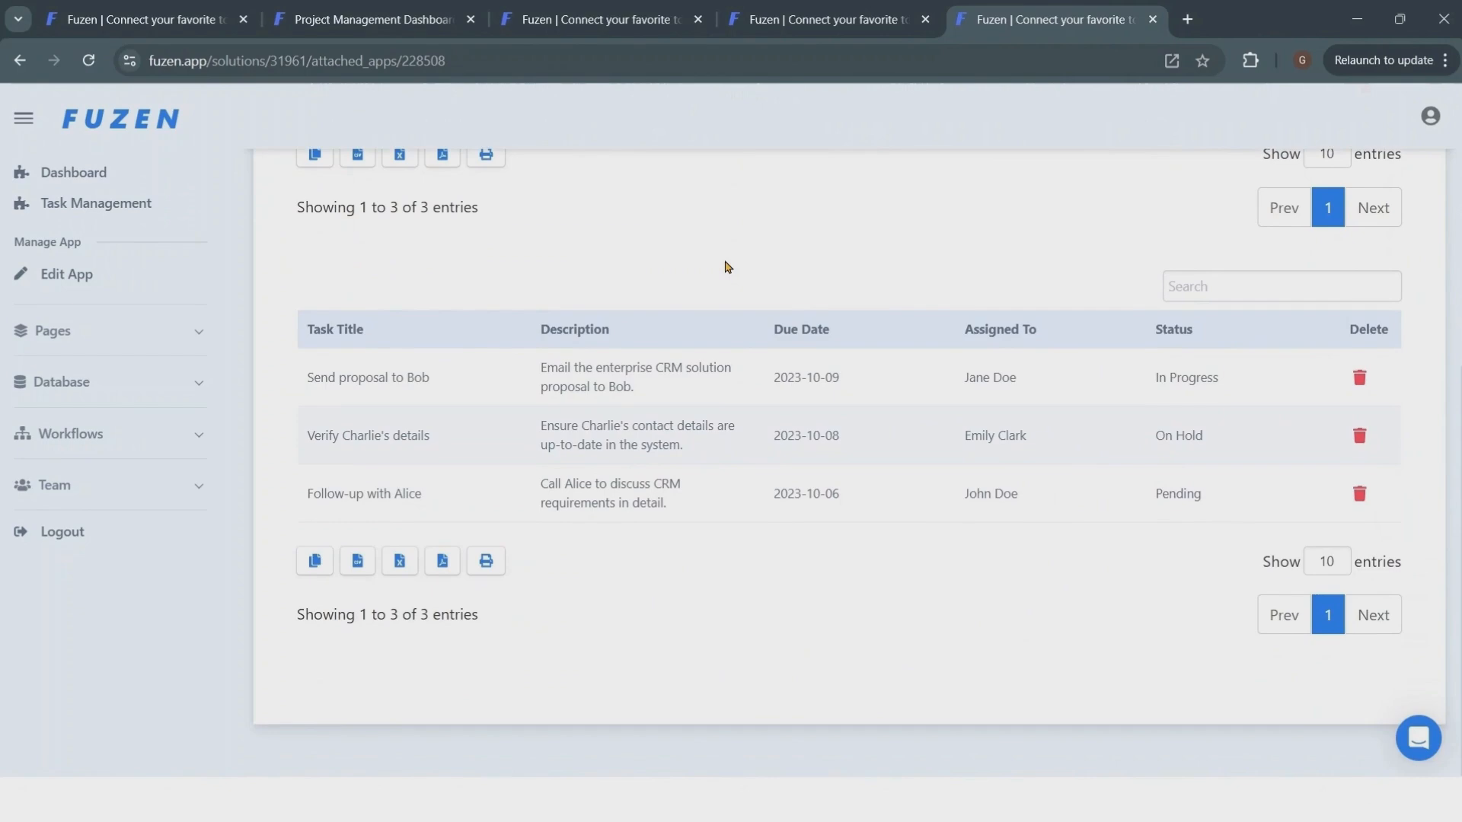
{"action": "scroll", "coordinate": [728, 266], "scroll_direction": "up", "scroll_amount": 5}
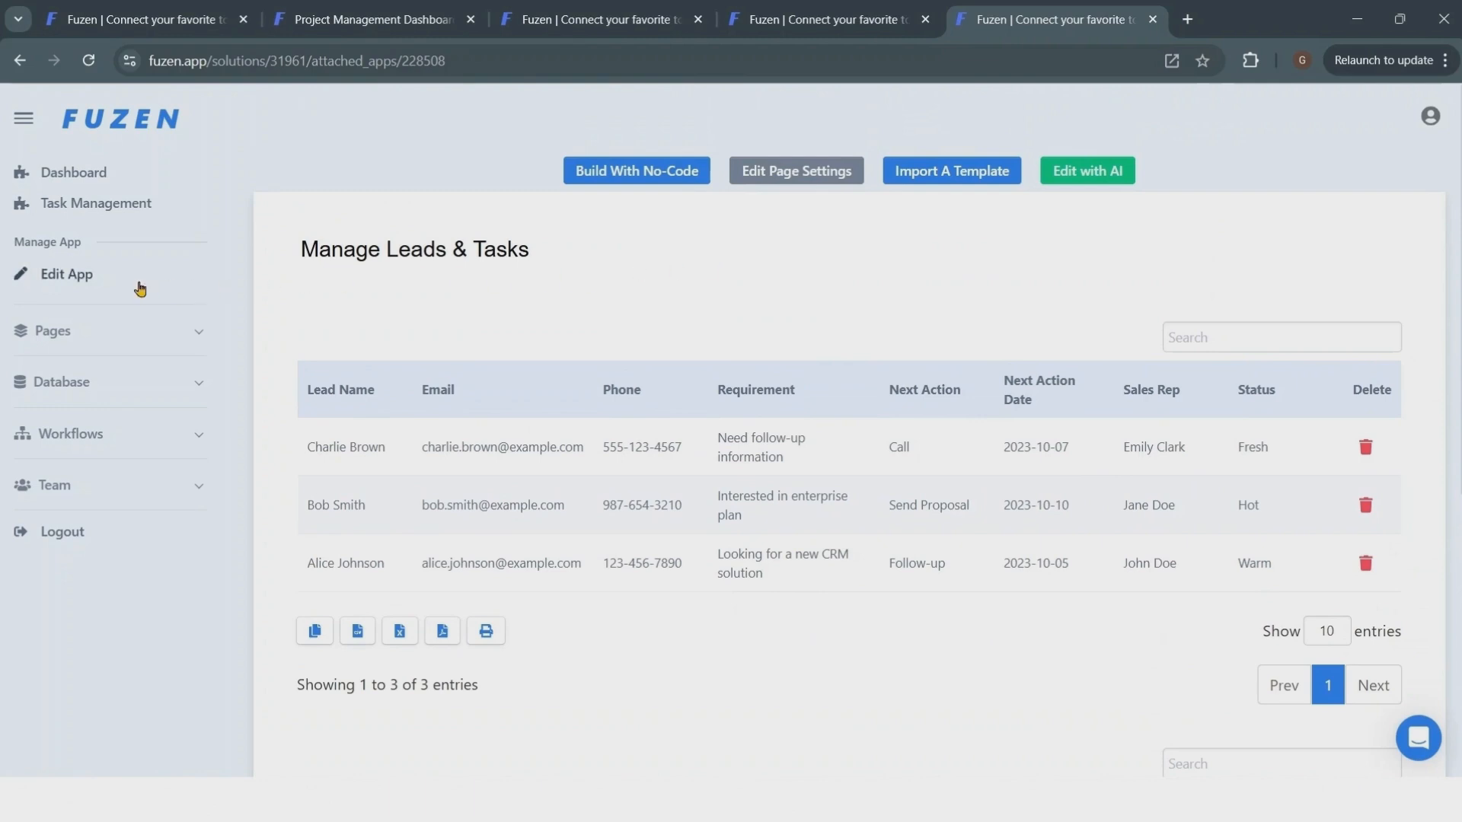
- Open the Lead Creation Form page from the app's pages and set it to display in the menu, then save
{"action": "left_click", "coordinate": [80, 286]}
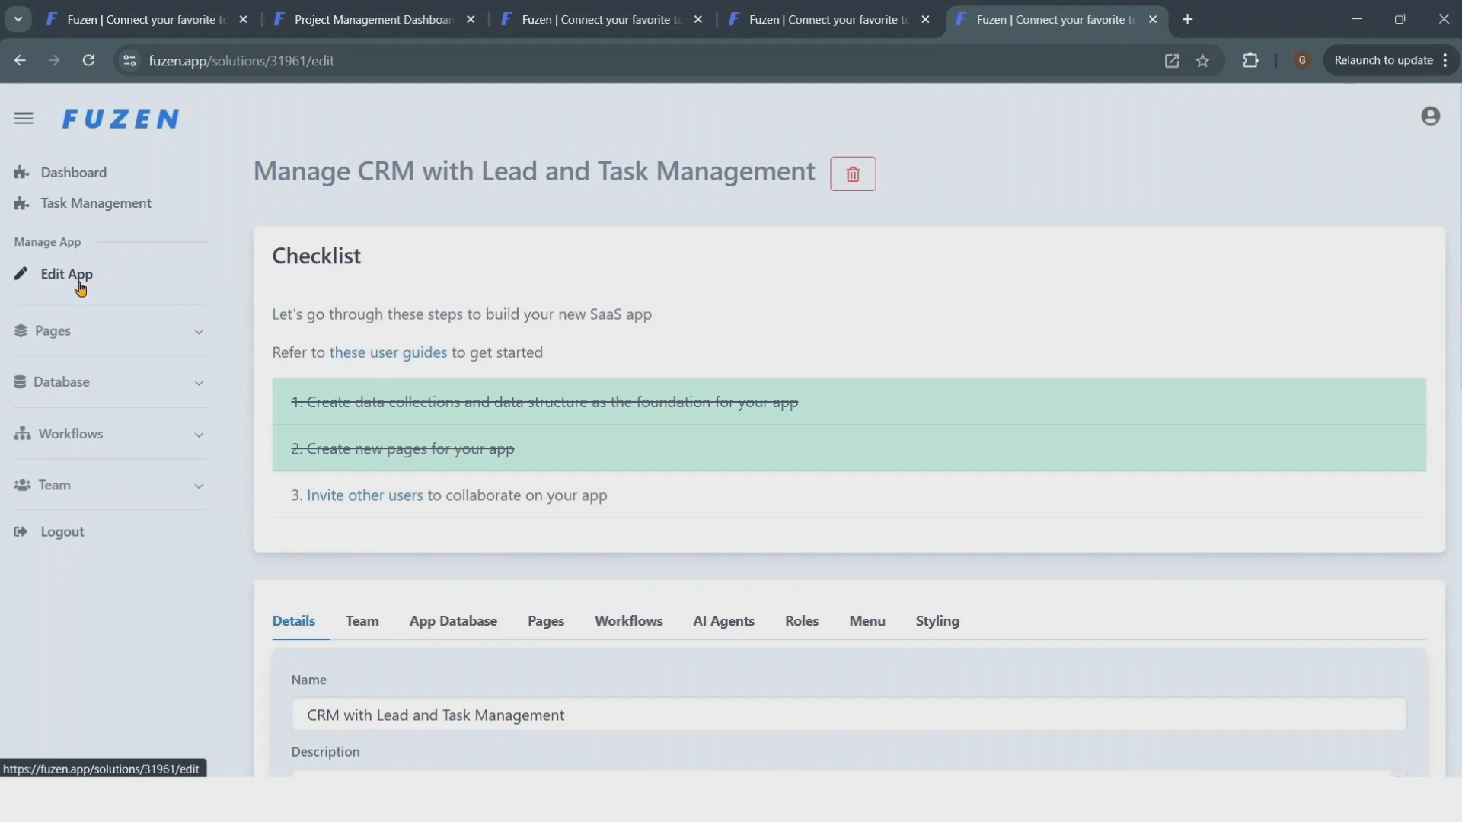
{"action": "left_click", "coordinate": [543, 626]}
{"action": "scroll", "coordinate": [552, 634], "scroll_direction": "down", "scroll_amount": 5}
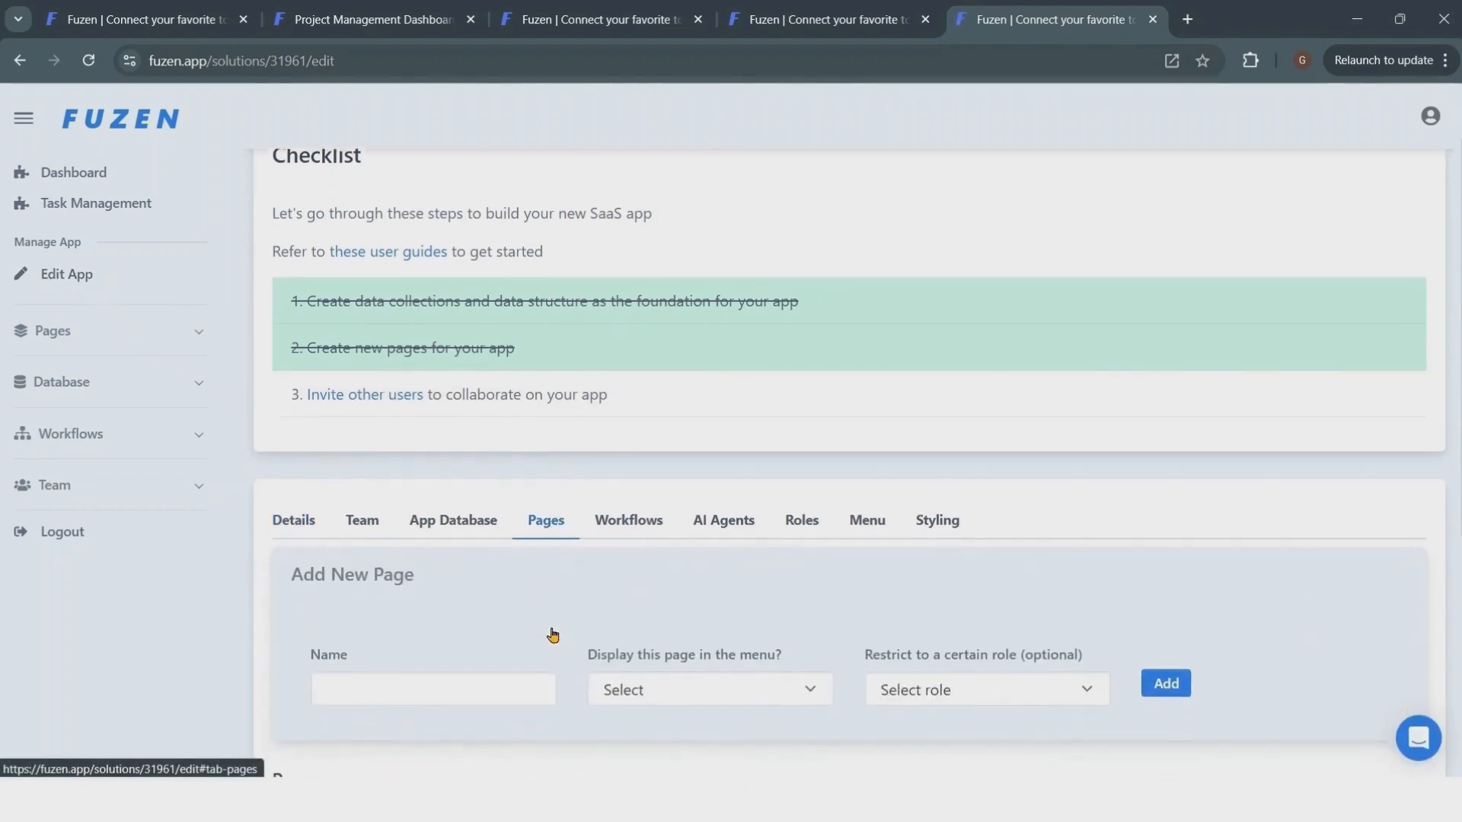
{"action": "left_click", "coordinate": [750, 623]}
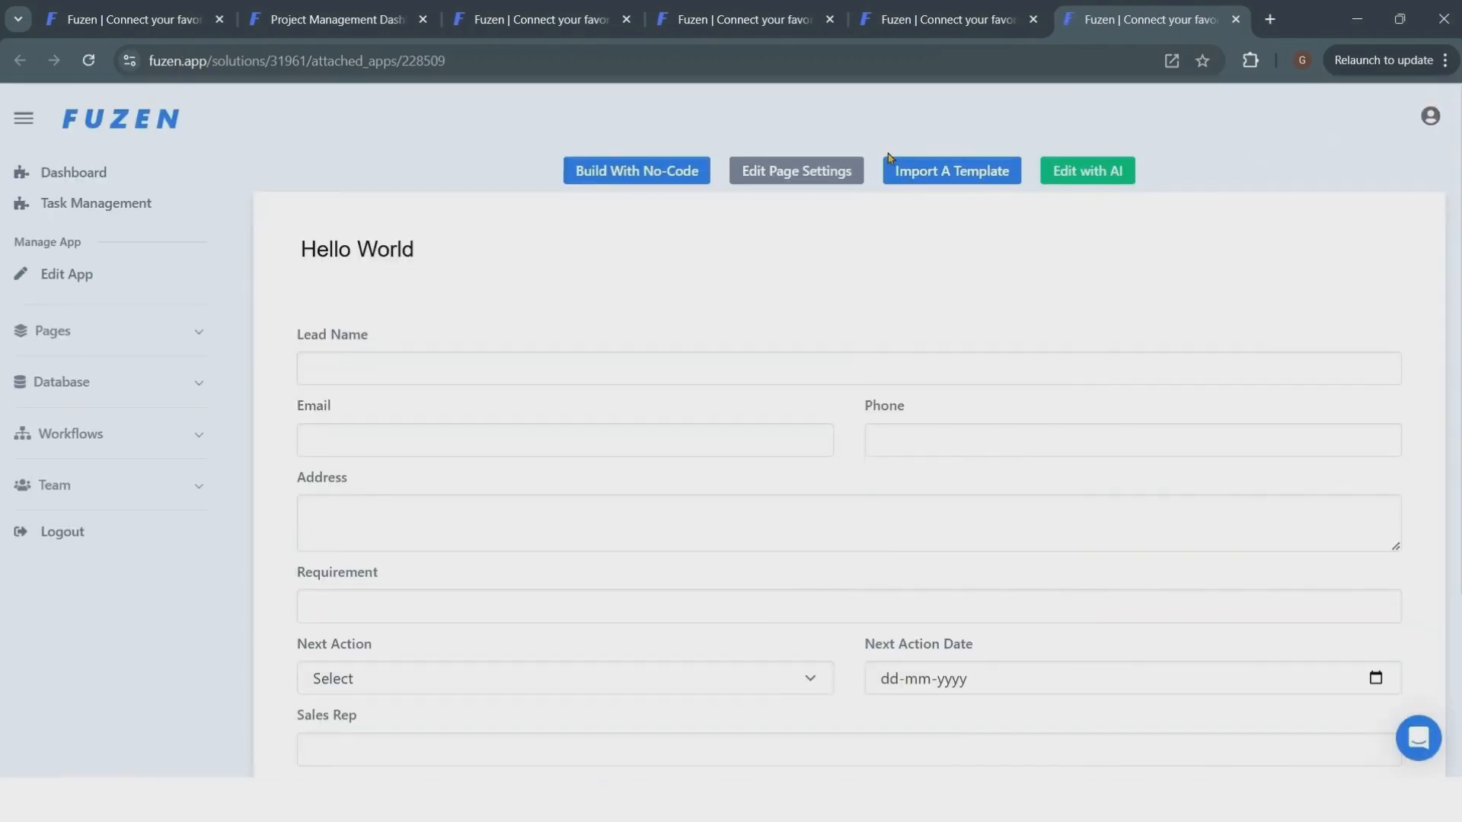
{"action": "left_click", "coordinate": [758, 174]}
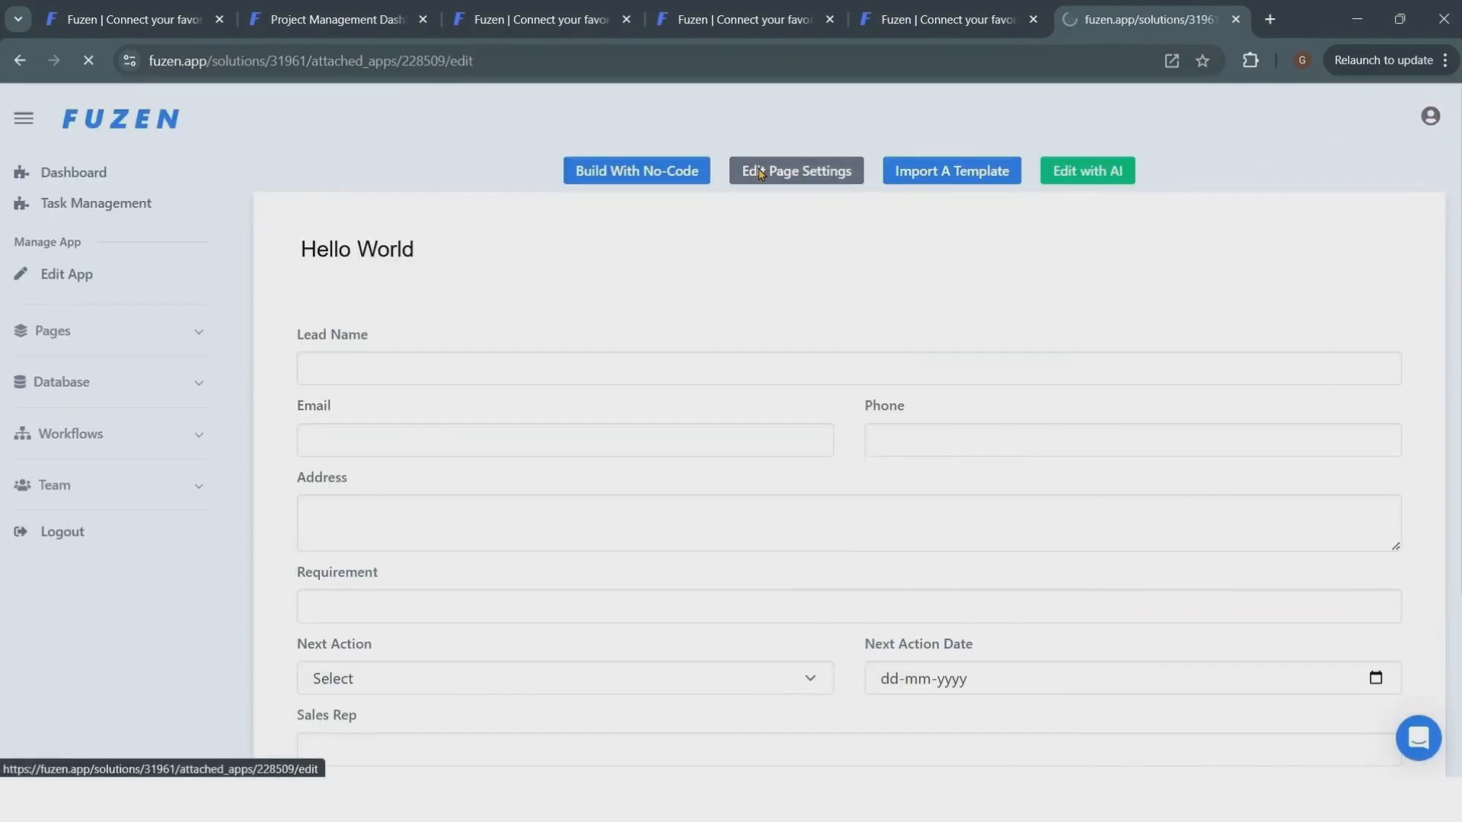
{"action": "scroll", "coordinate": [757, 173], "scroll_direction": "down", "scroll_amount": 1}
{"action": "scroll", "coordinate": [758, 198], "scroll_direction": "down", "scroll_amount": 5}
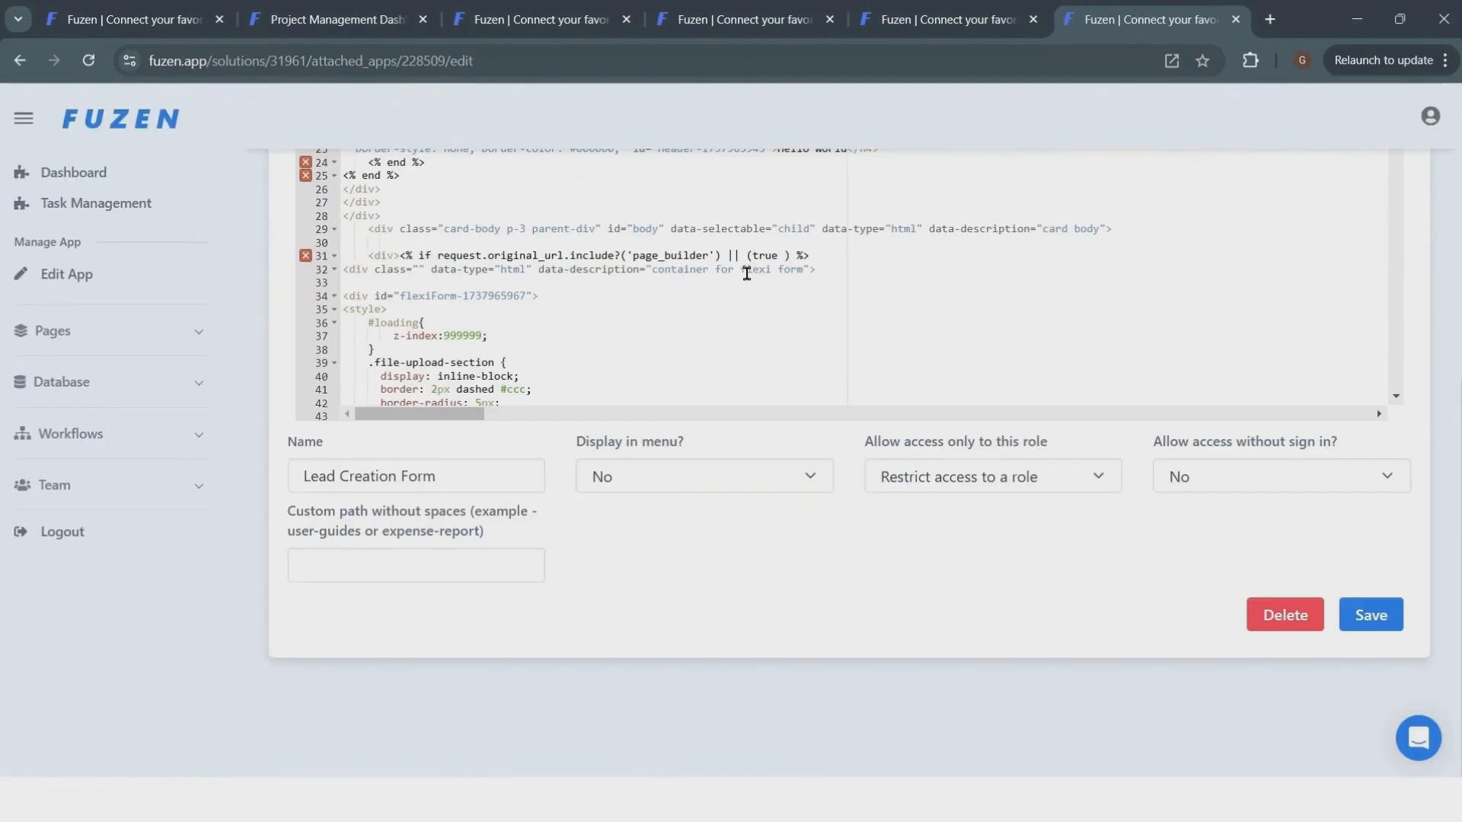
{"action": "left_click", "coordinate": [724, 483]}
{"action": "left_click", "coordinate": [716, 535]}
{"action": "left_click", "coordinate": [1371, 615]}
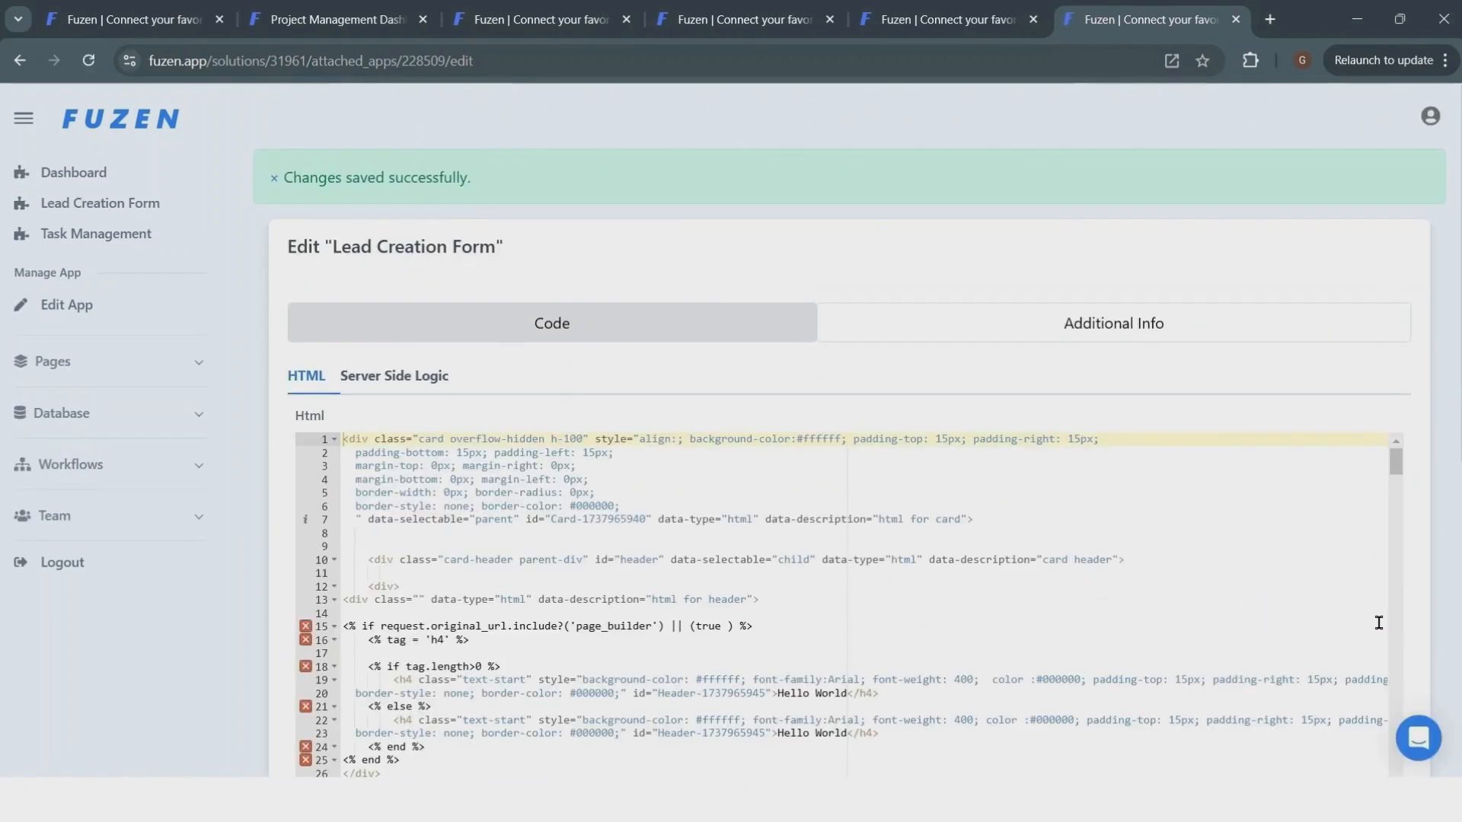
- In the page builder, change the Lead Creation Form heading to Add New Lead and save the HTML
{"action": "left_click", "coordinate": [126, 205]}
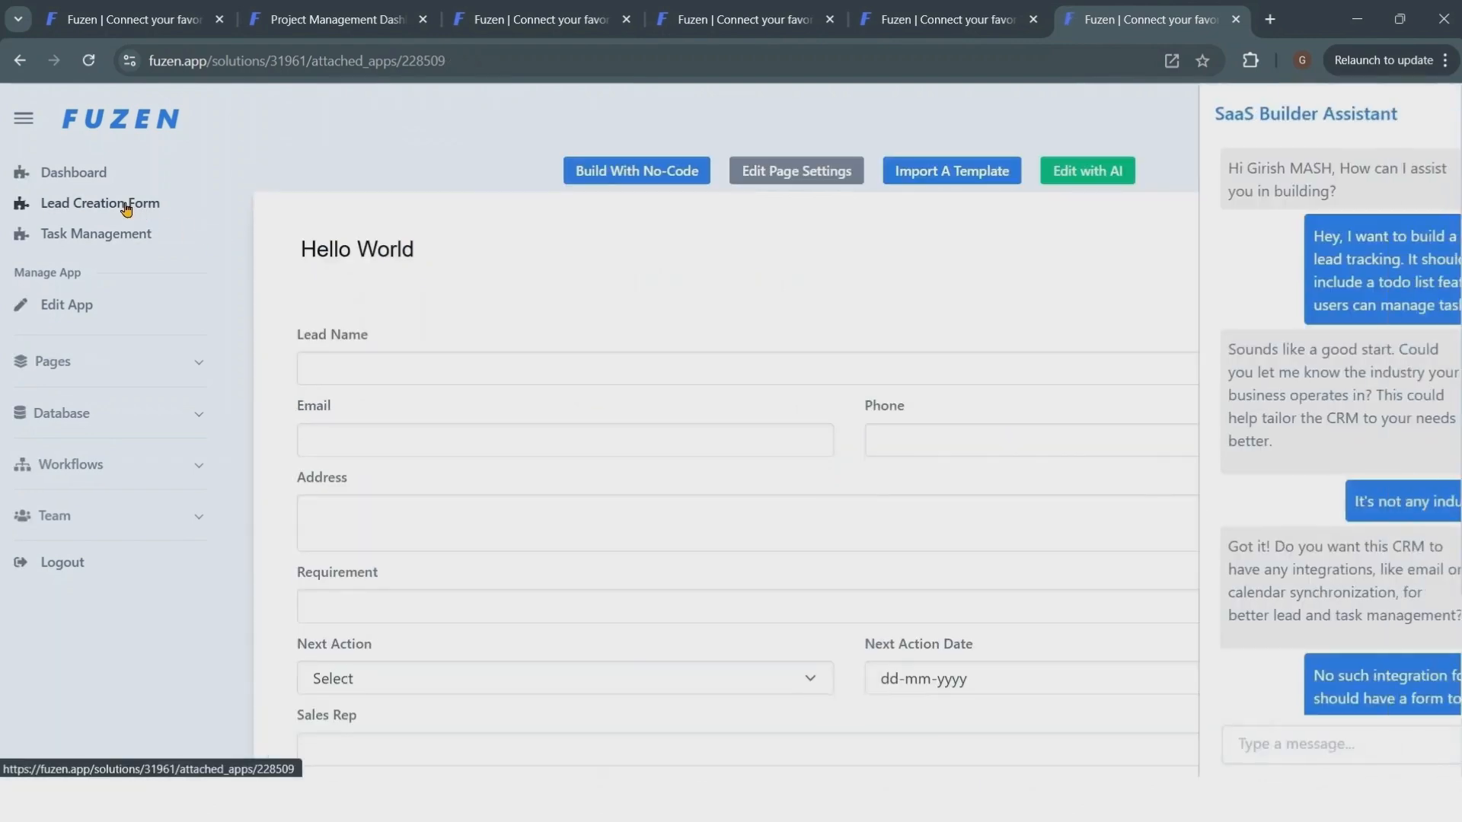
{"action": "left_click", "coordinate": [595, 174]}
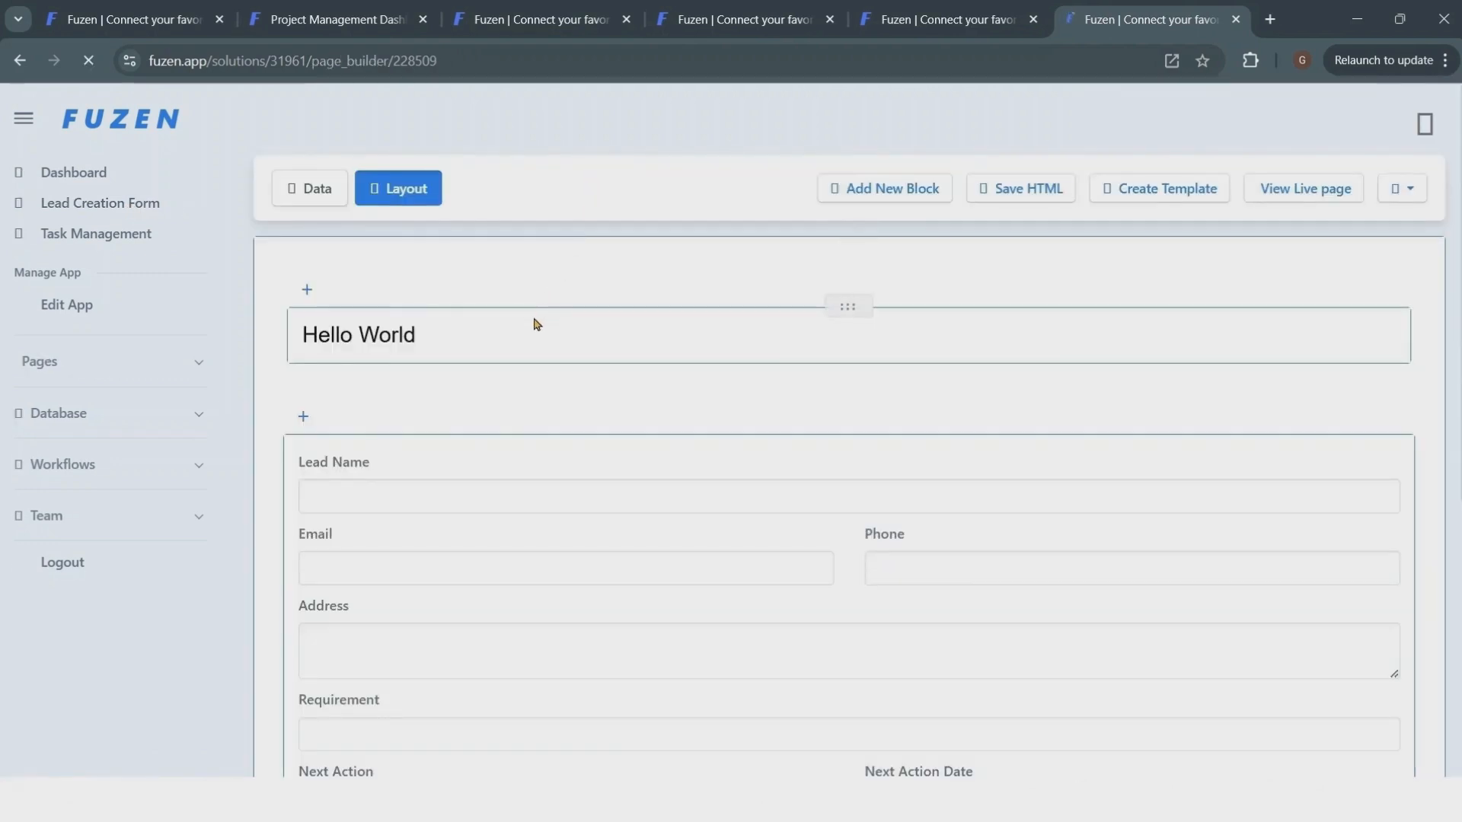
{"action": "left_click", "coordinate": [533, 329]}
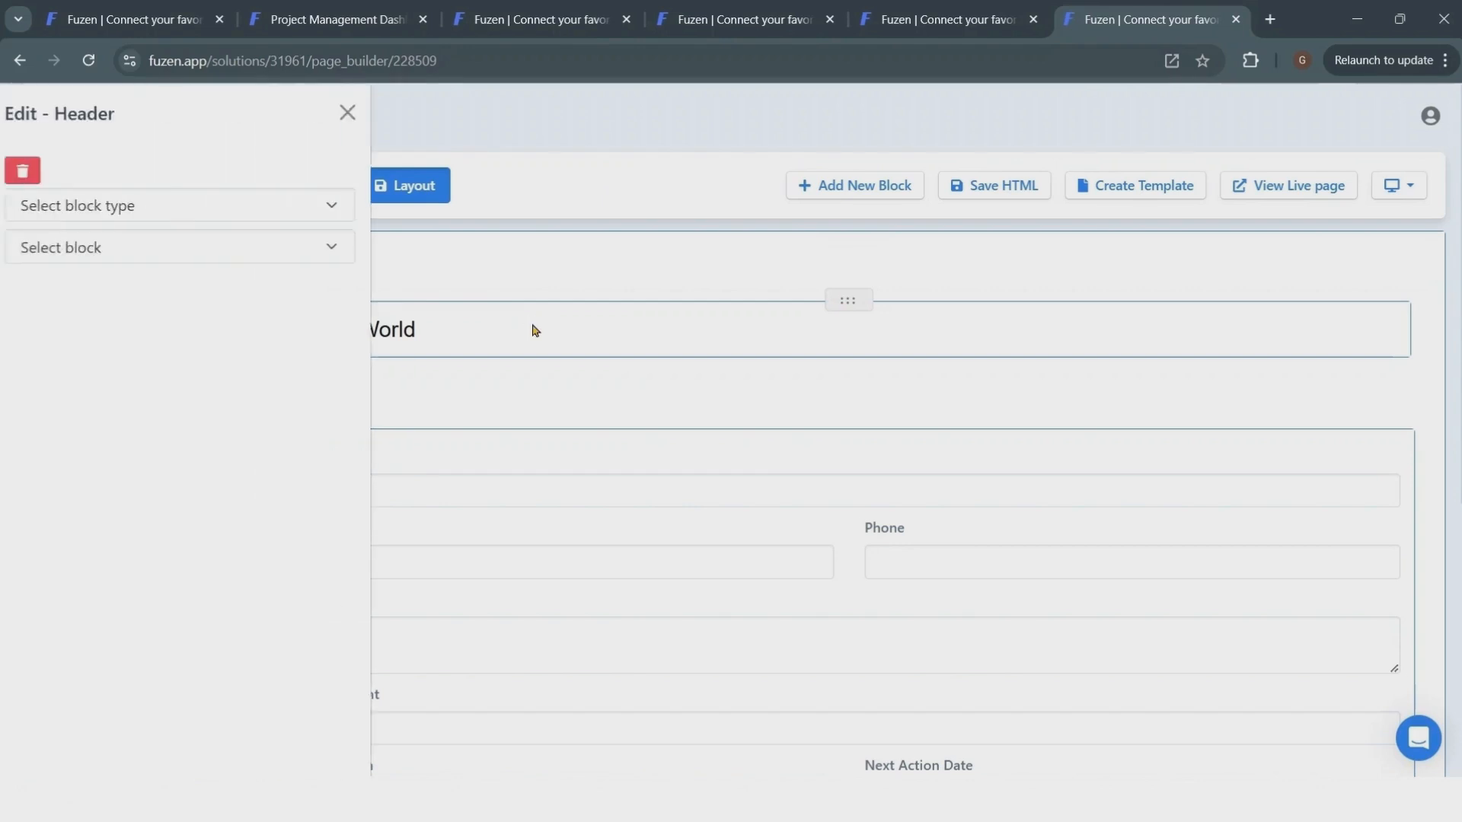
{"action": "left_click_drag", "start_coordinate": [241, 472], "coordinate": [2, 486]}
{"action": "type", "text": "A"}
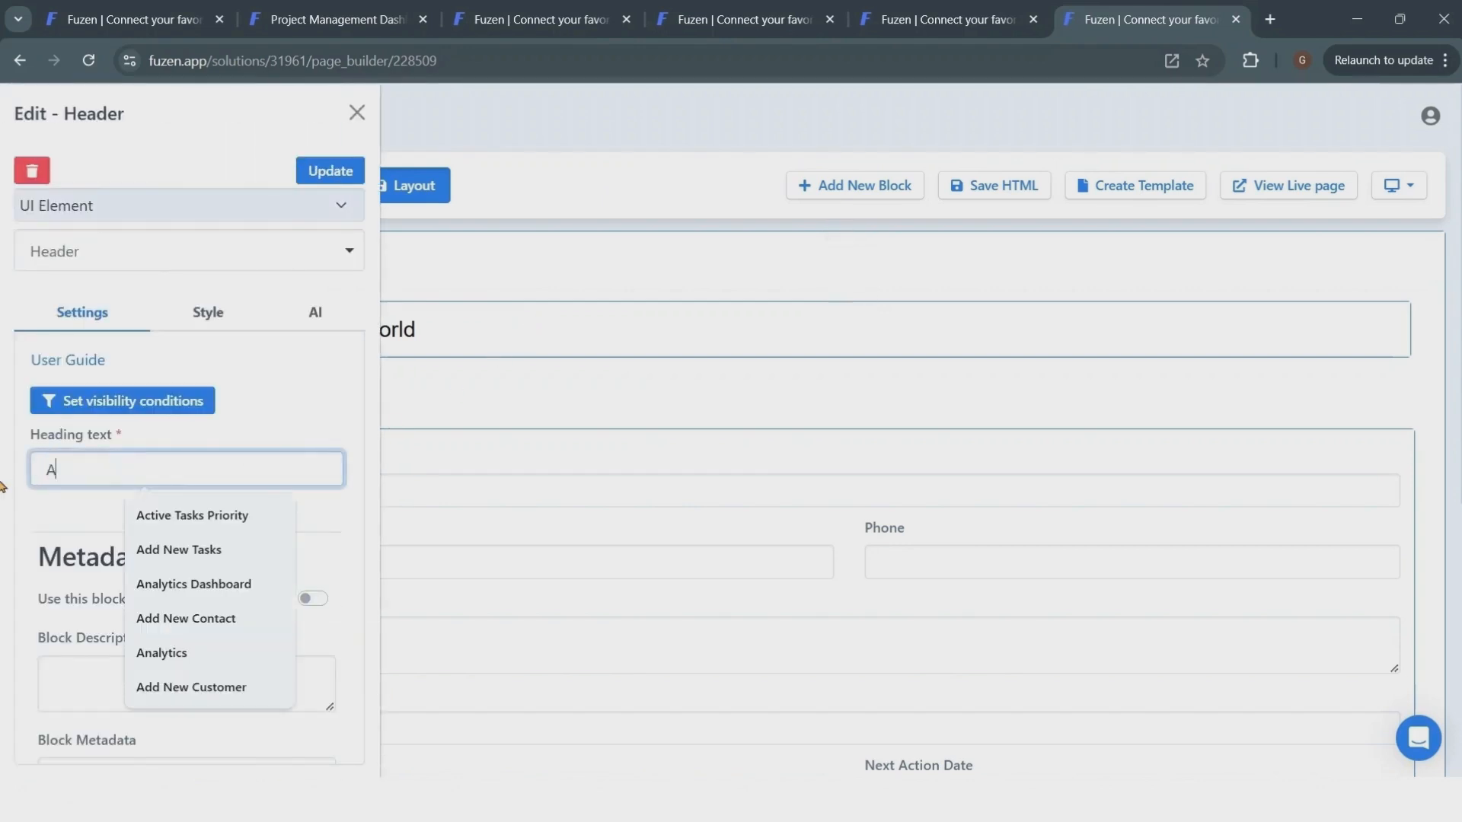
{"action": "type", "text": "dd New "}
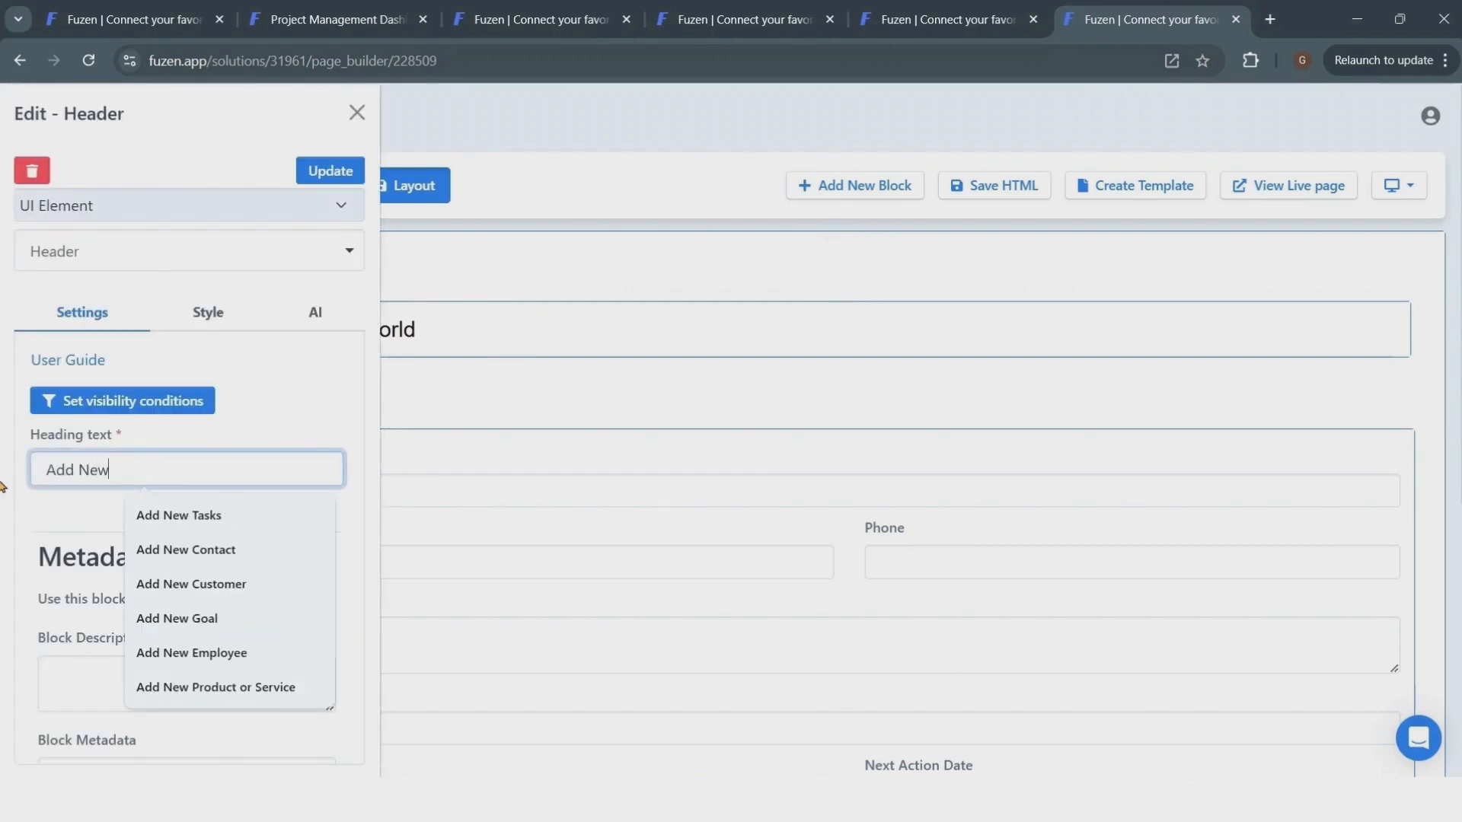
{"action": "type", "text": "Lead"}
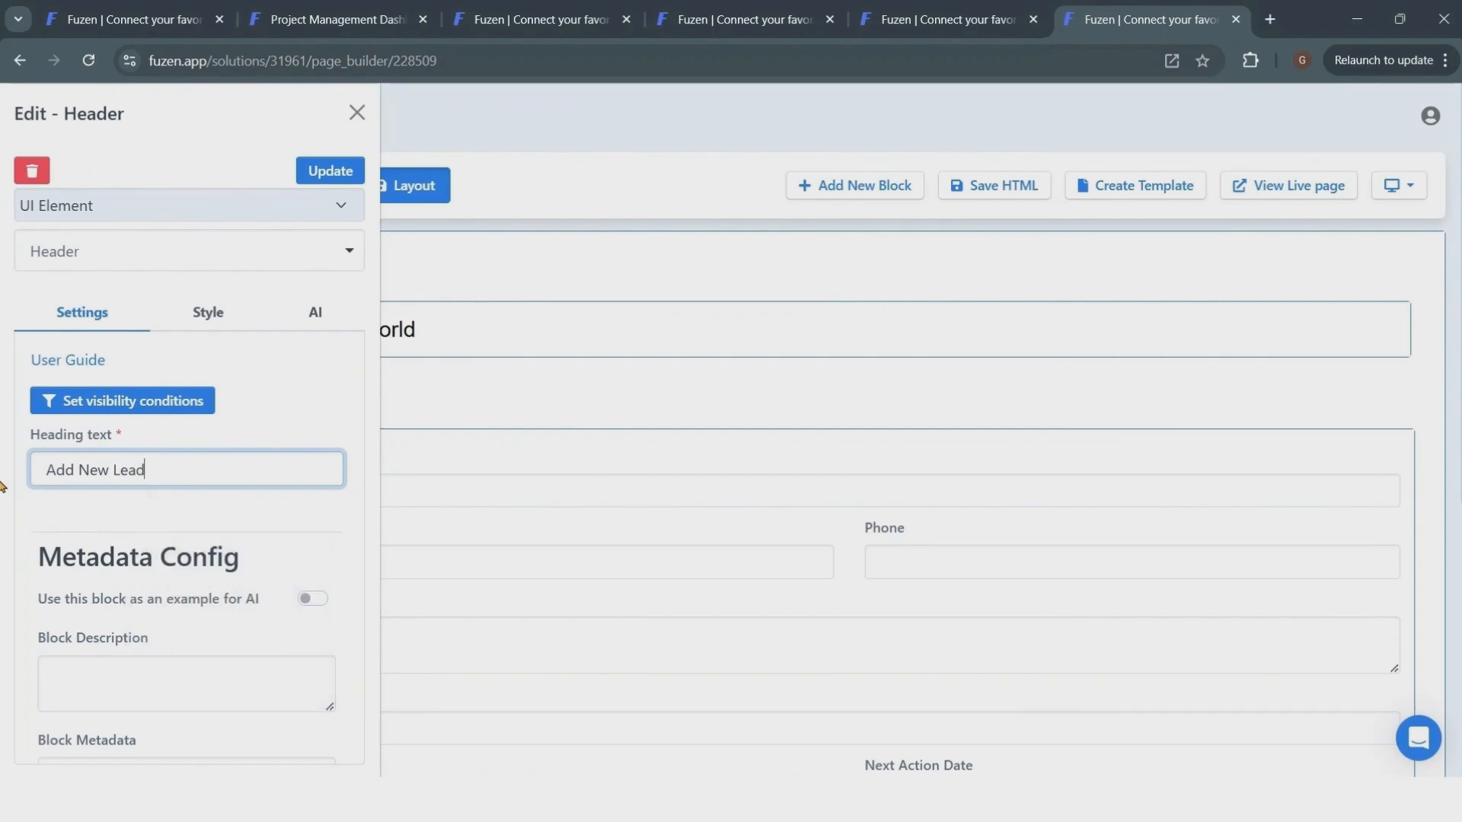
{"action": "left_click", "coordinate": [318, 171]}
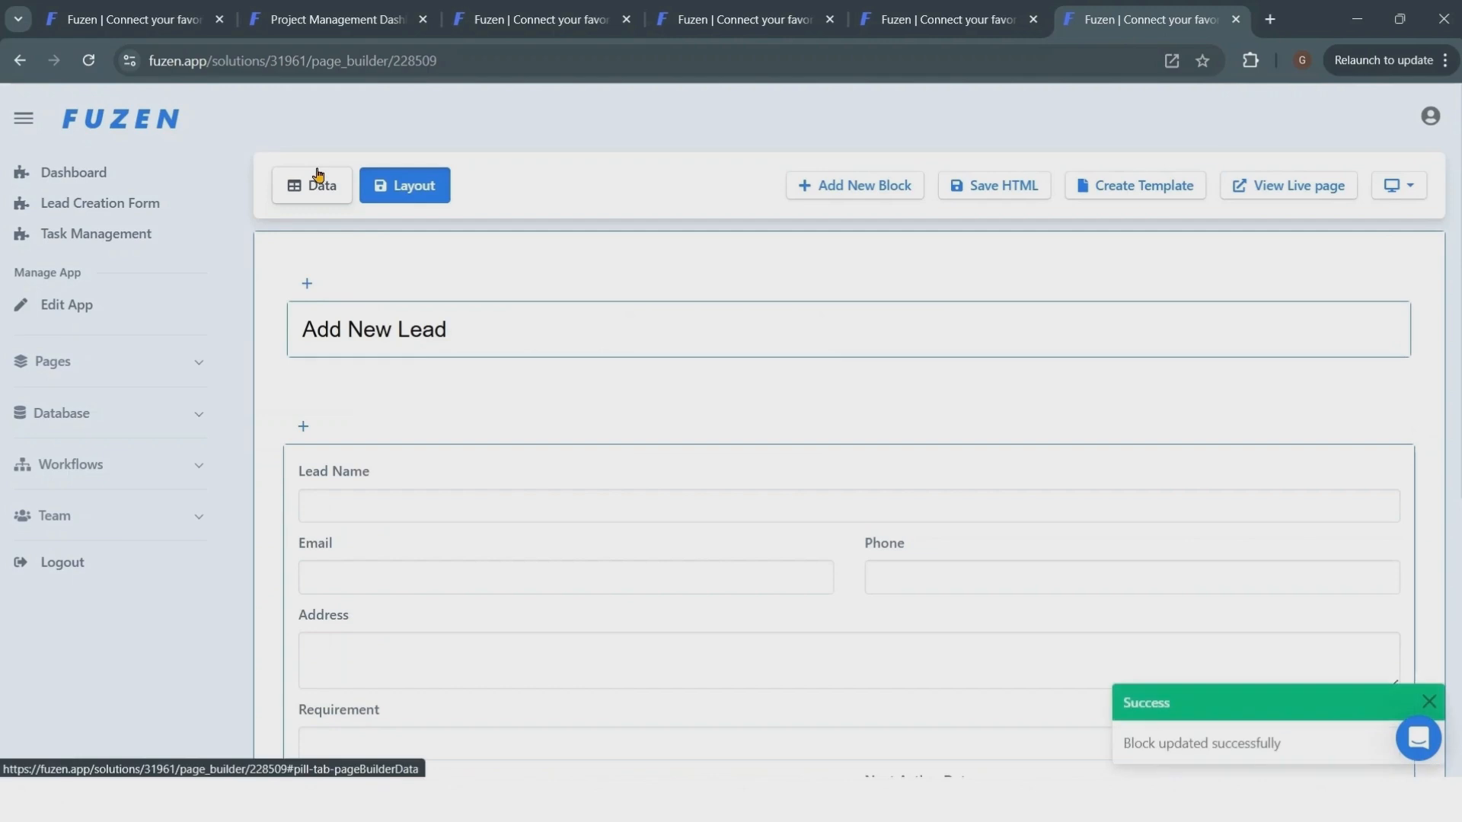
{"action": "left_click", "coordinate": [997, 195]}
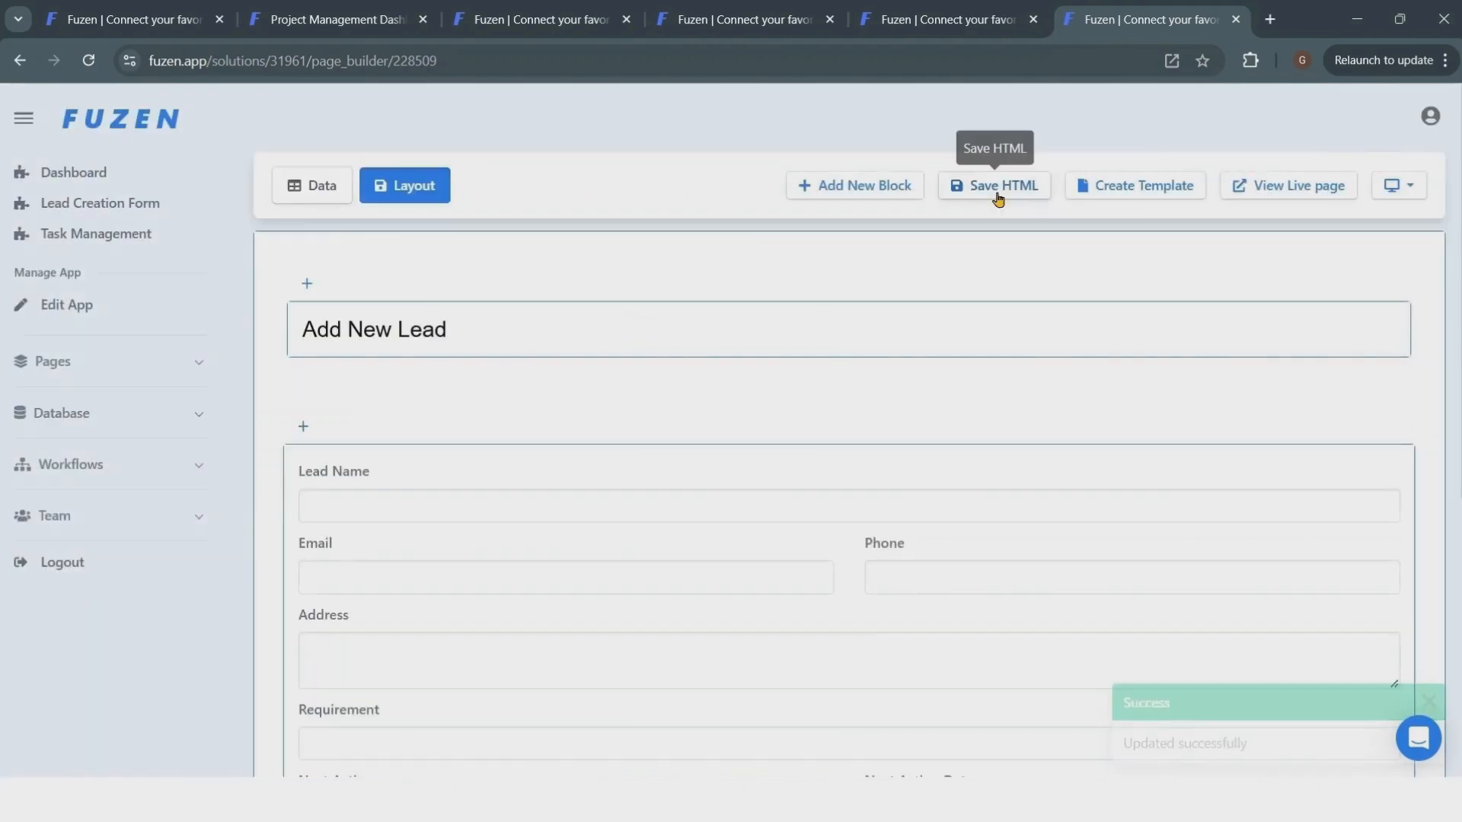
- Open the live lead form and enter the lead's name, email address and phone number
{"action": "left_click", "coordinate": [1283, 189]}
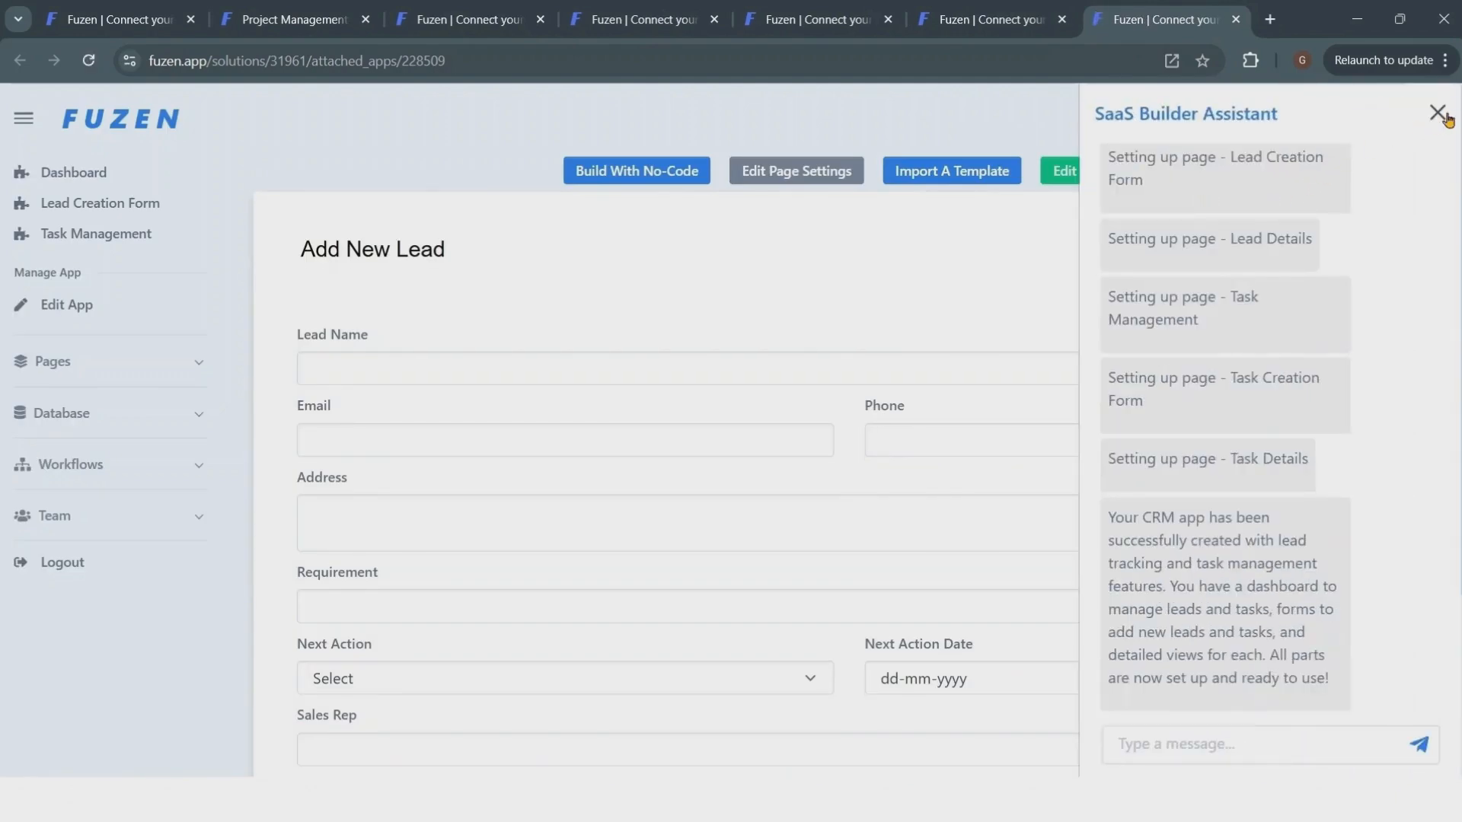
{"action": "left_click", "coordinate": [1438, 114]}
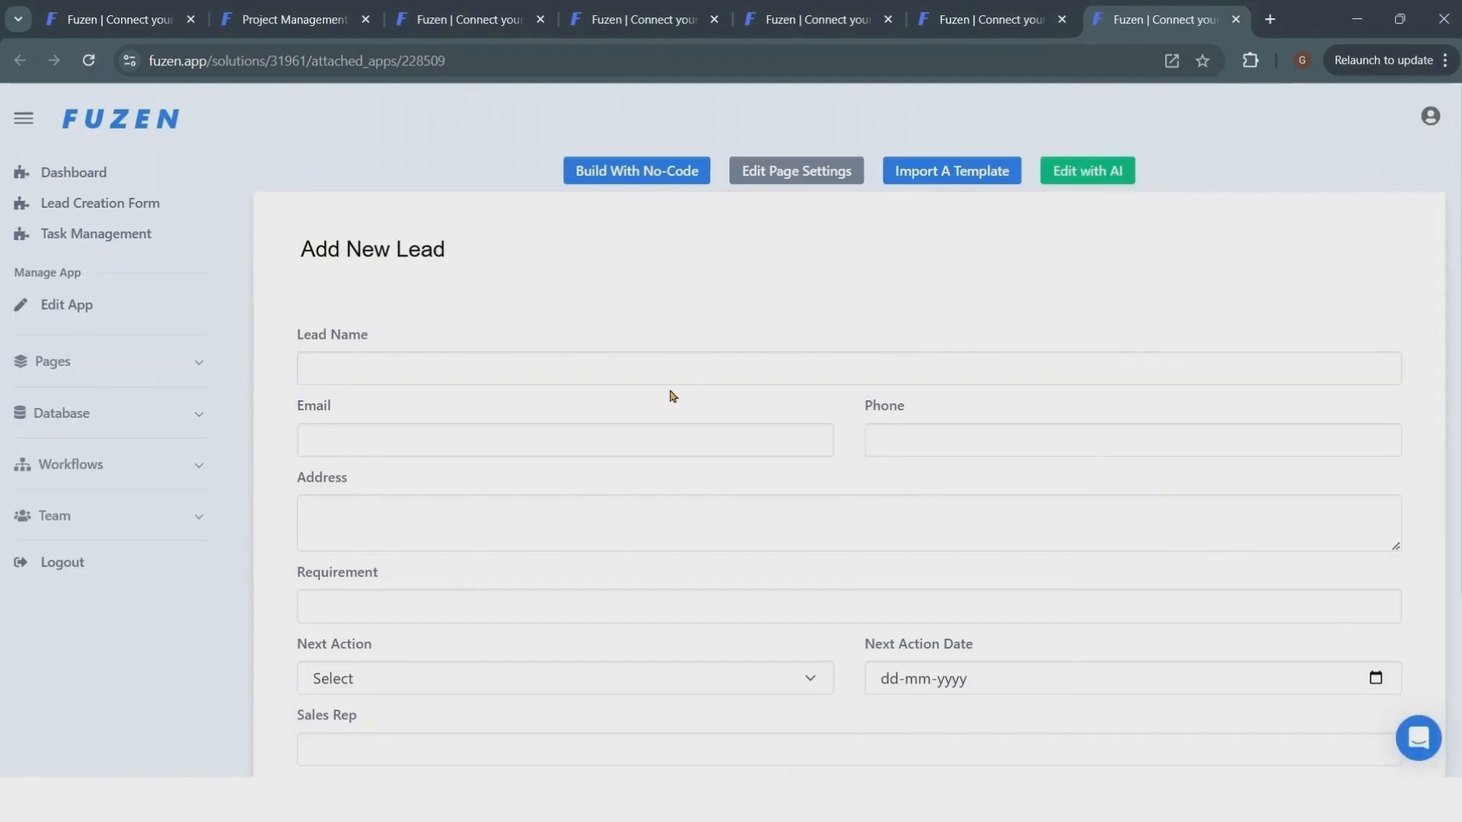
{"action": "left_click", "coordinate": [597, 370]}
{"action": "left_click", "coordinate": [481, 446]}
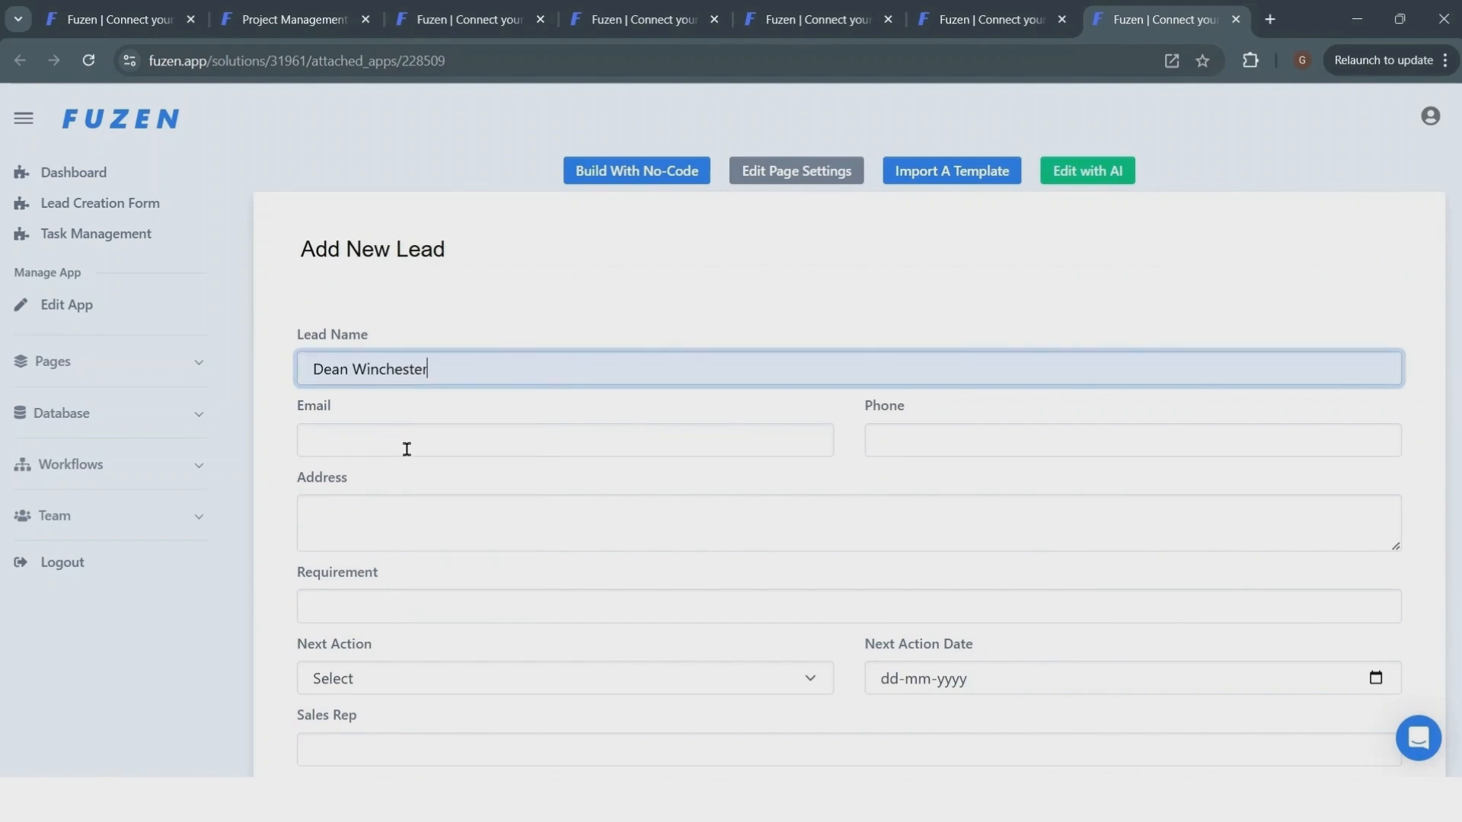
{"action": "left_click", "coordinate": [393, 438]}
{"action": "type", "text": "dea"}
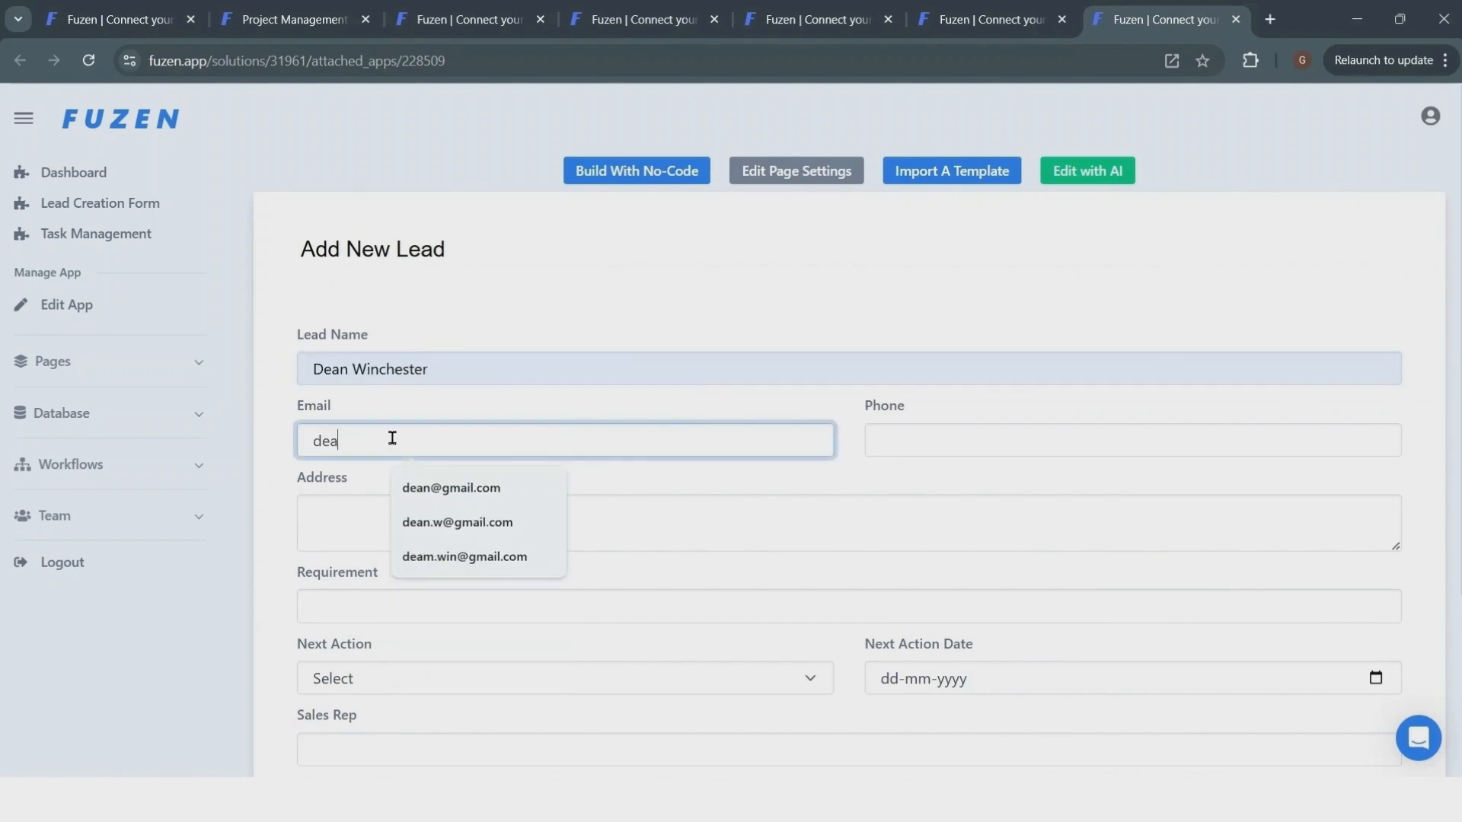
{"action": "left_click", "coordinate": [439, 491]}
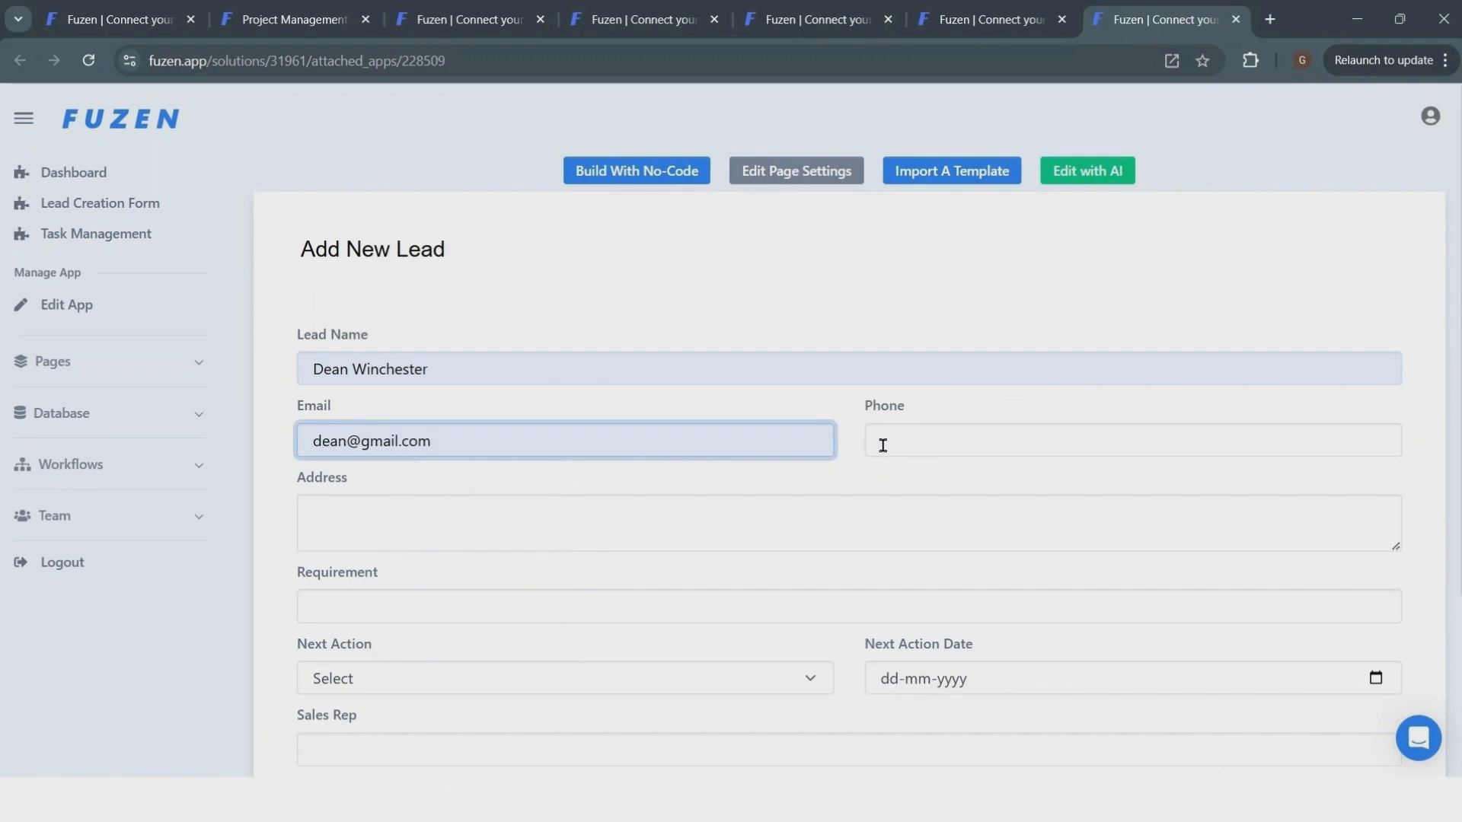
{"action": "left_click", "coordinate": [881, 441]}
{"action": "left_click", "coordinate": [1004, 558]}
- Fill in New York as address, CRM for business as requirement and Meeting as next action
{"action": "left_click", "coordinate": [584, 541]}
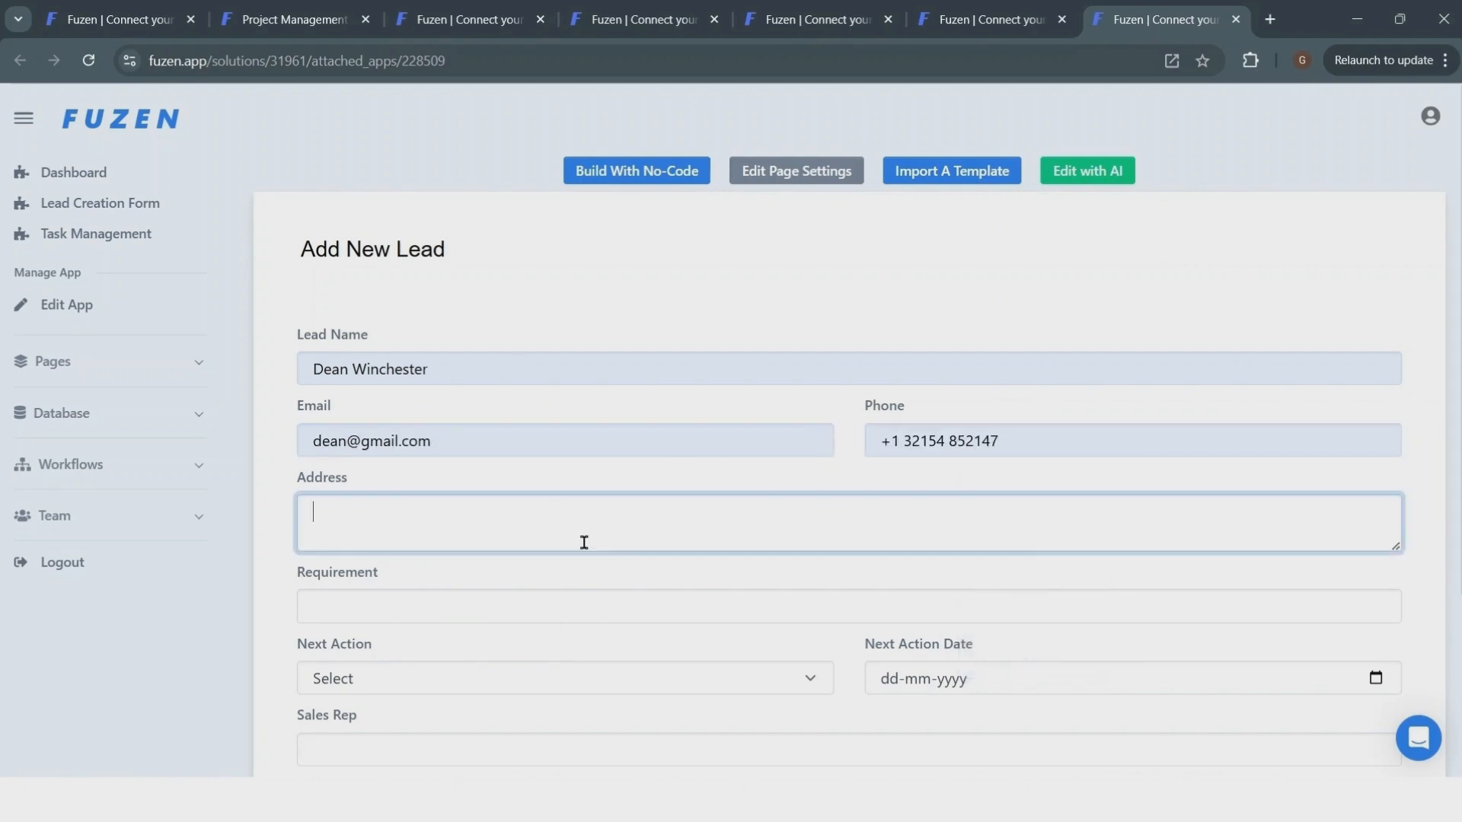
{"action": "type", "text": "New York"}
{"action": "key", "text": "Tab"}
{"action": "type", "text": "CRM for business"}
{"action": "key", "text": "Tab"}
{"action": "type", "text": "Meeting"}
{"action": "key", "text": "Tab"}
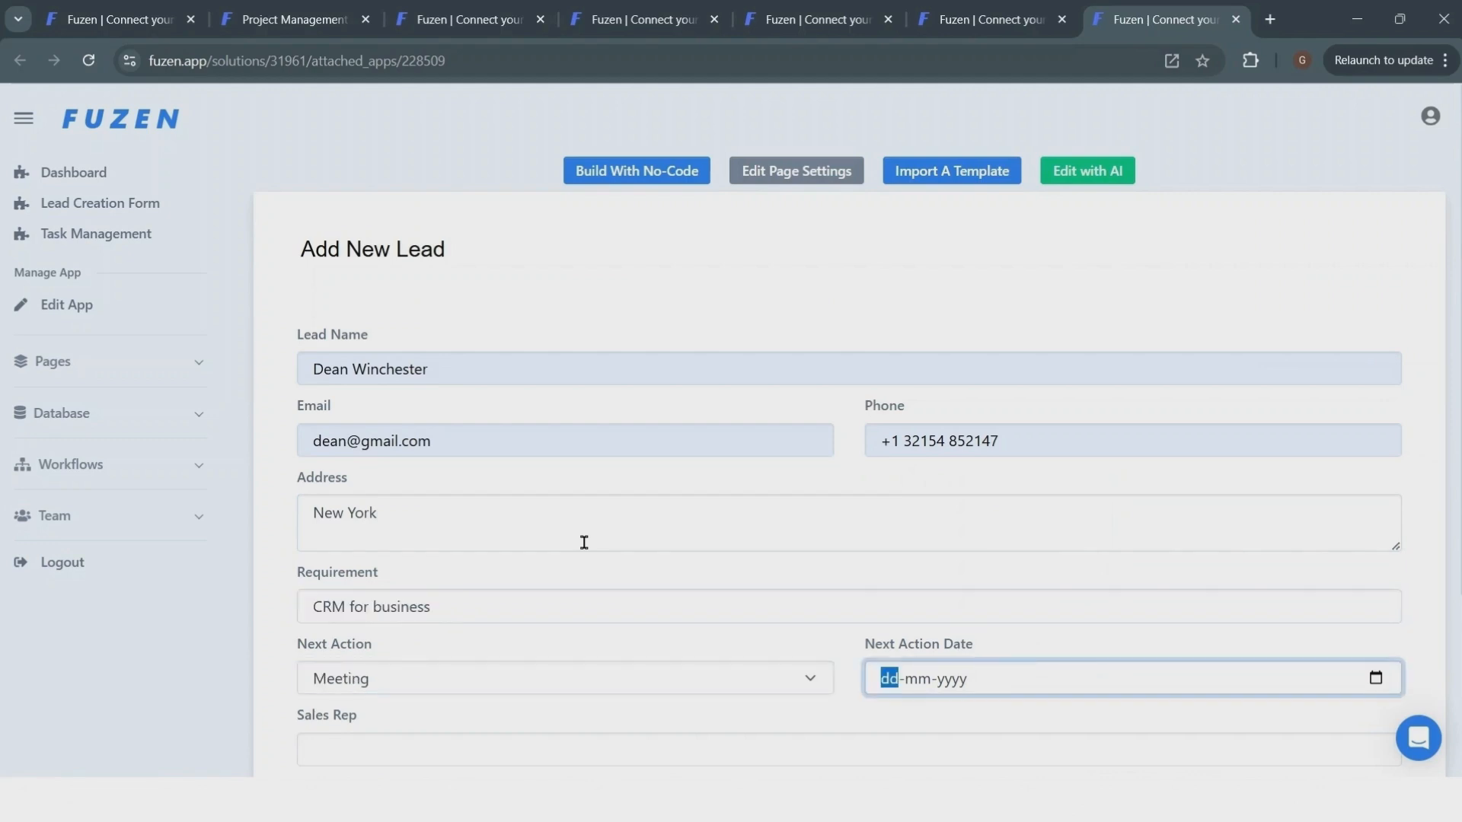
- Set the next action date to 27-01-2025
{"action": "left_click", "coordinate": [1376, 677]}
{"action": "left_click", "coordinate": [1031, 636]}
{"action": "scroll", "coordinate": [550, 645], "scroll_direction": "down", "scroll_amount": 3}
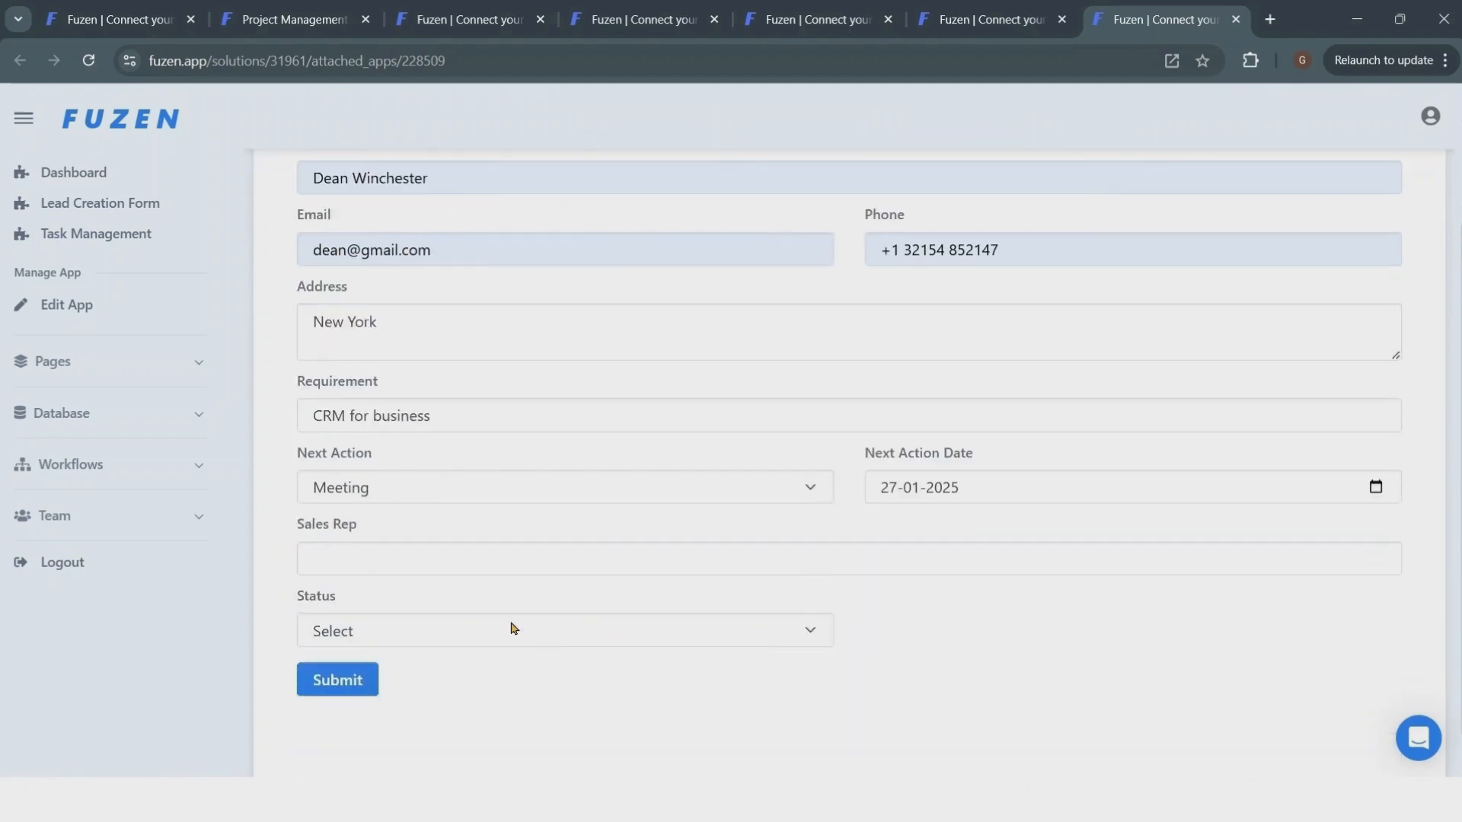
- Fill in the sales rep's name, set the lead status to Fresh, and submit the new lead
{"action": "left_click", "coordinate": [367, 558]}
{"action": "type", "text": "John Doe"}
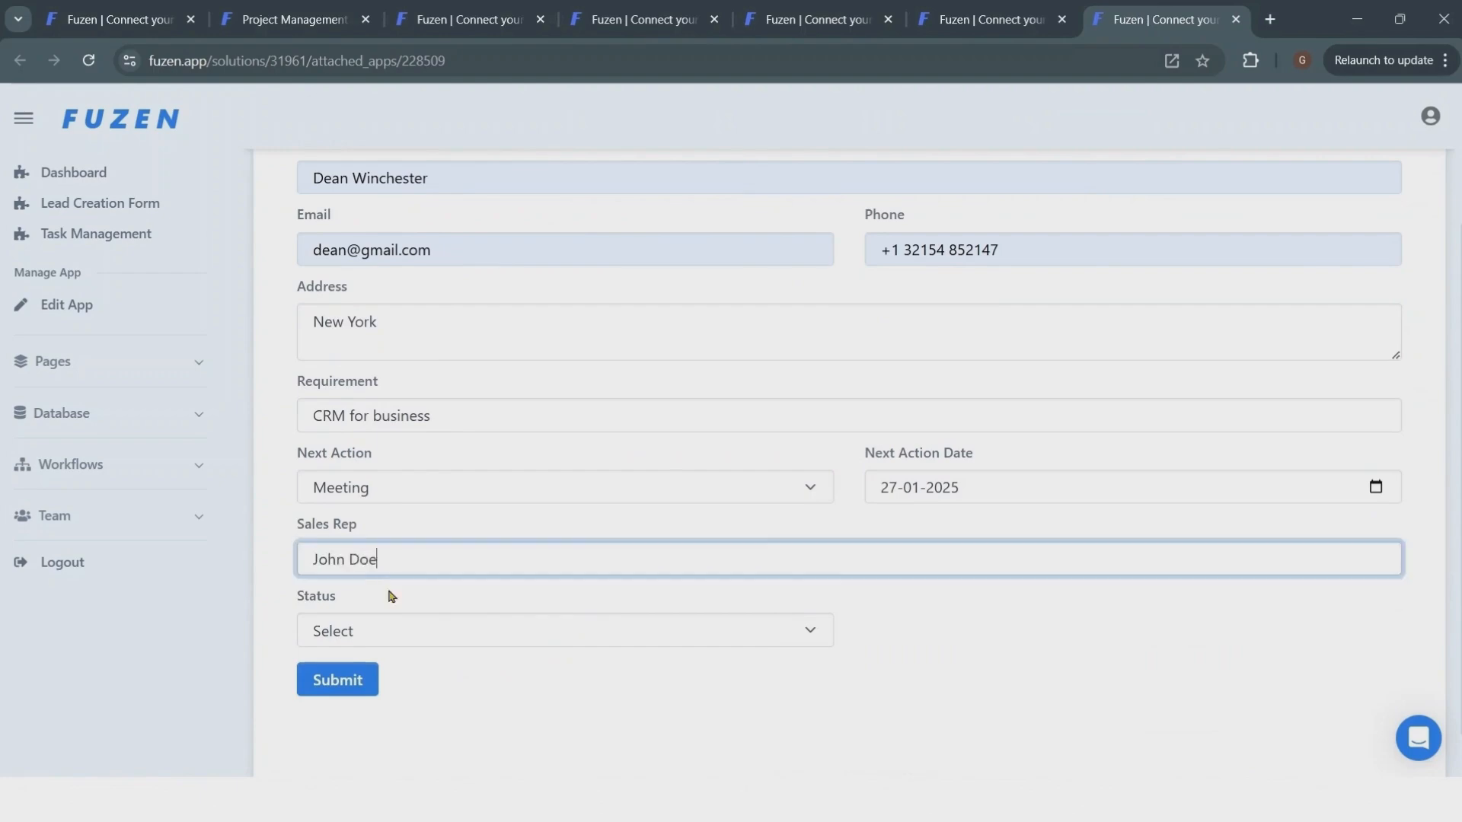
{"action": "left_click", "coordinate": [392, 641]}
{"action": "left_click", "coordinate": [386, 431]}
{"action": "left_click", "coordinate": [337, 680]}
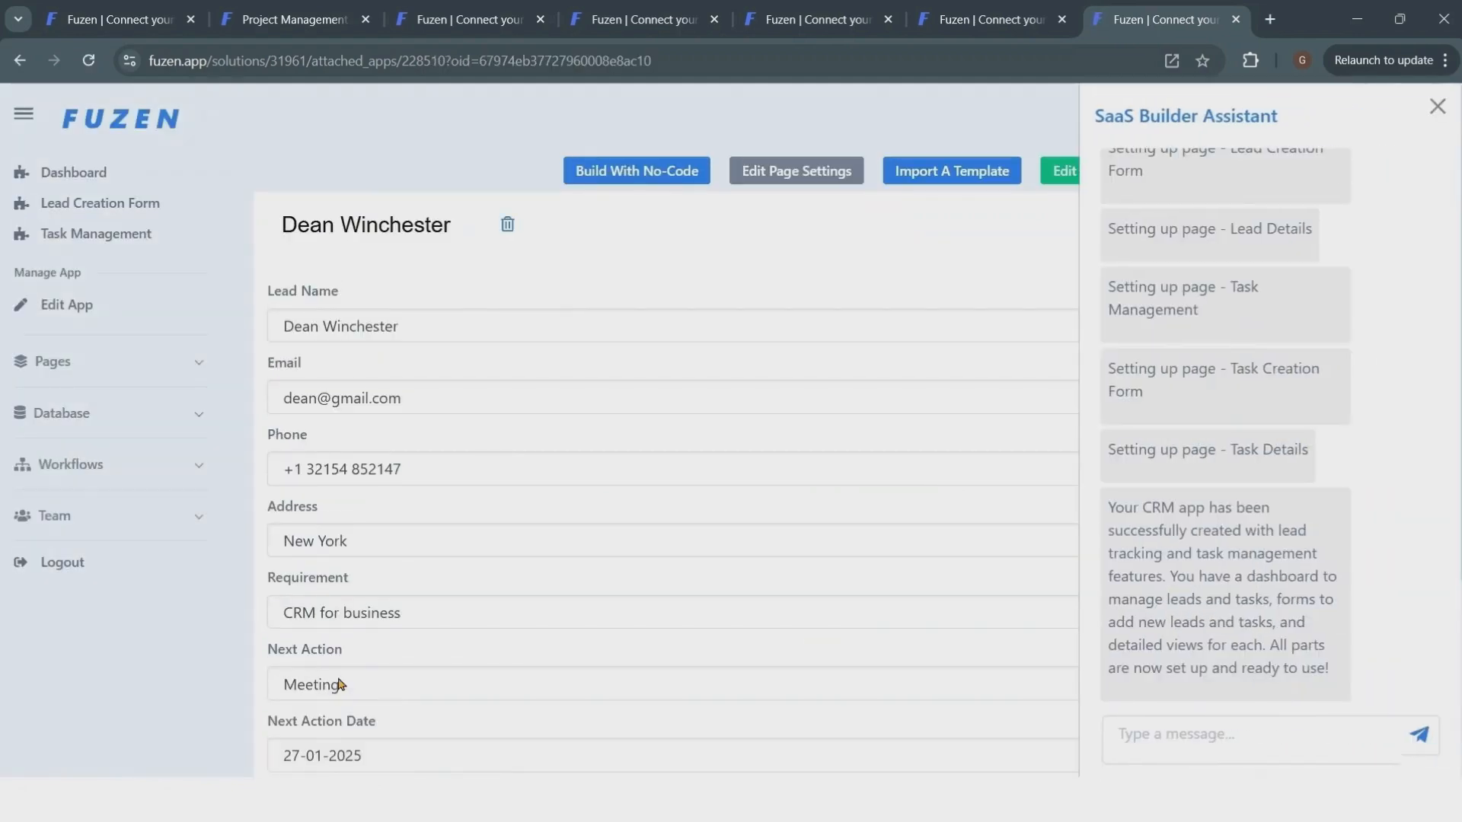
- Close the assistant panel, open the dashboard's leads list, and review the newly added lead's details
{"action": "left_click", "coordinate": [1437, 107]}
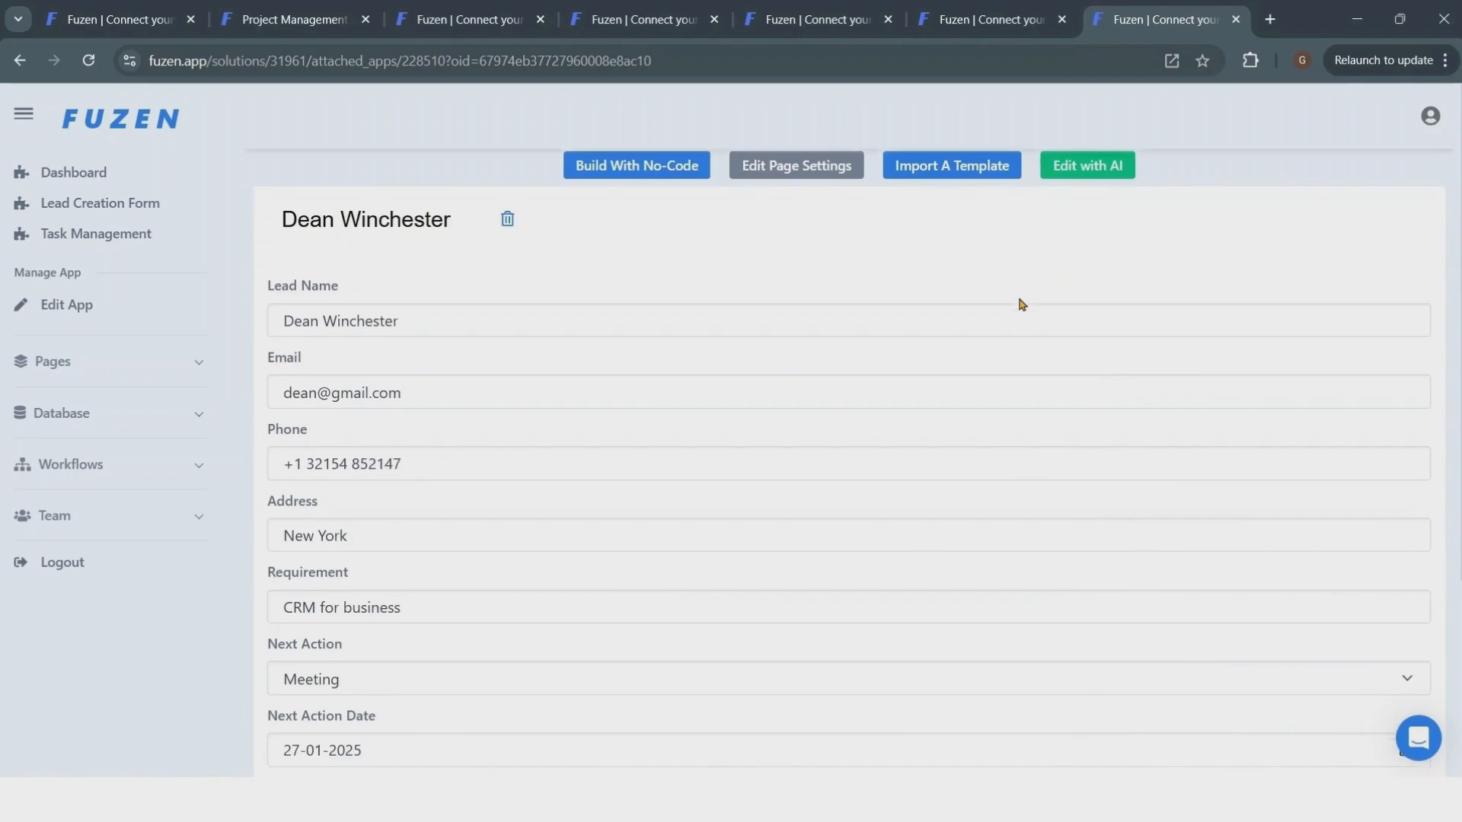
{"action": "scroll", "coordinate": [1021, 305], "scroll_direction": "down", "scroll_amount": 3}
{"action": "scroll", "coordinate": [1022, 304], "scroll_direction": "up", "scroll_amount": 3}
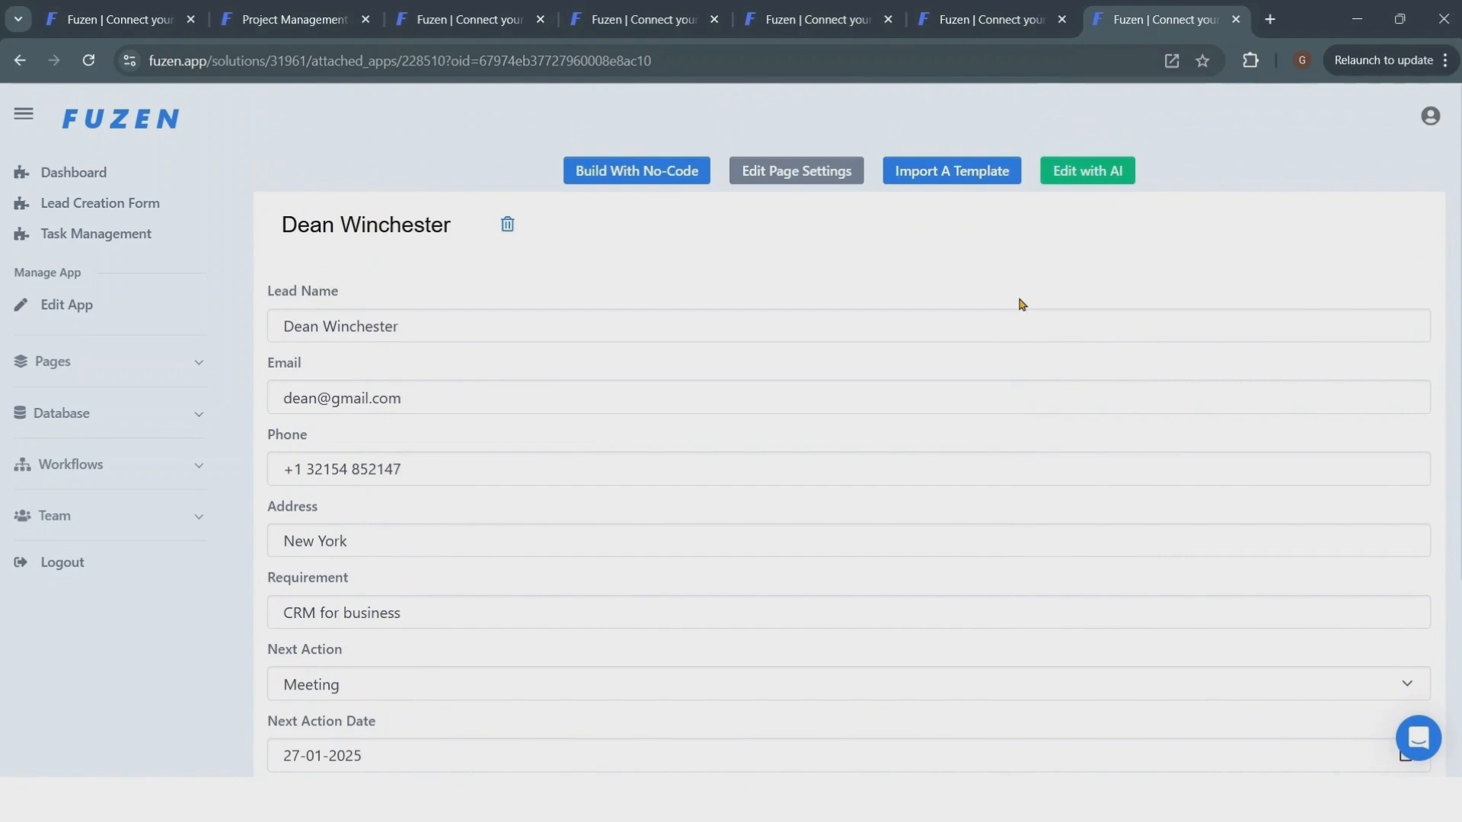
{"action": "left_click", "coordinate": [92, 183]}
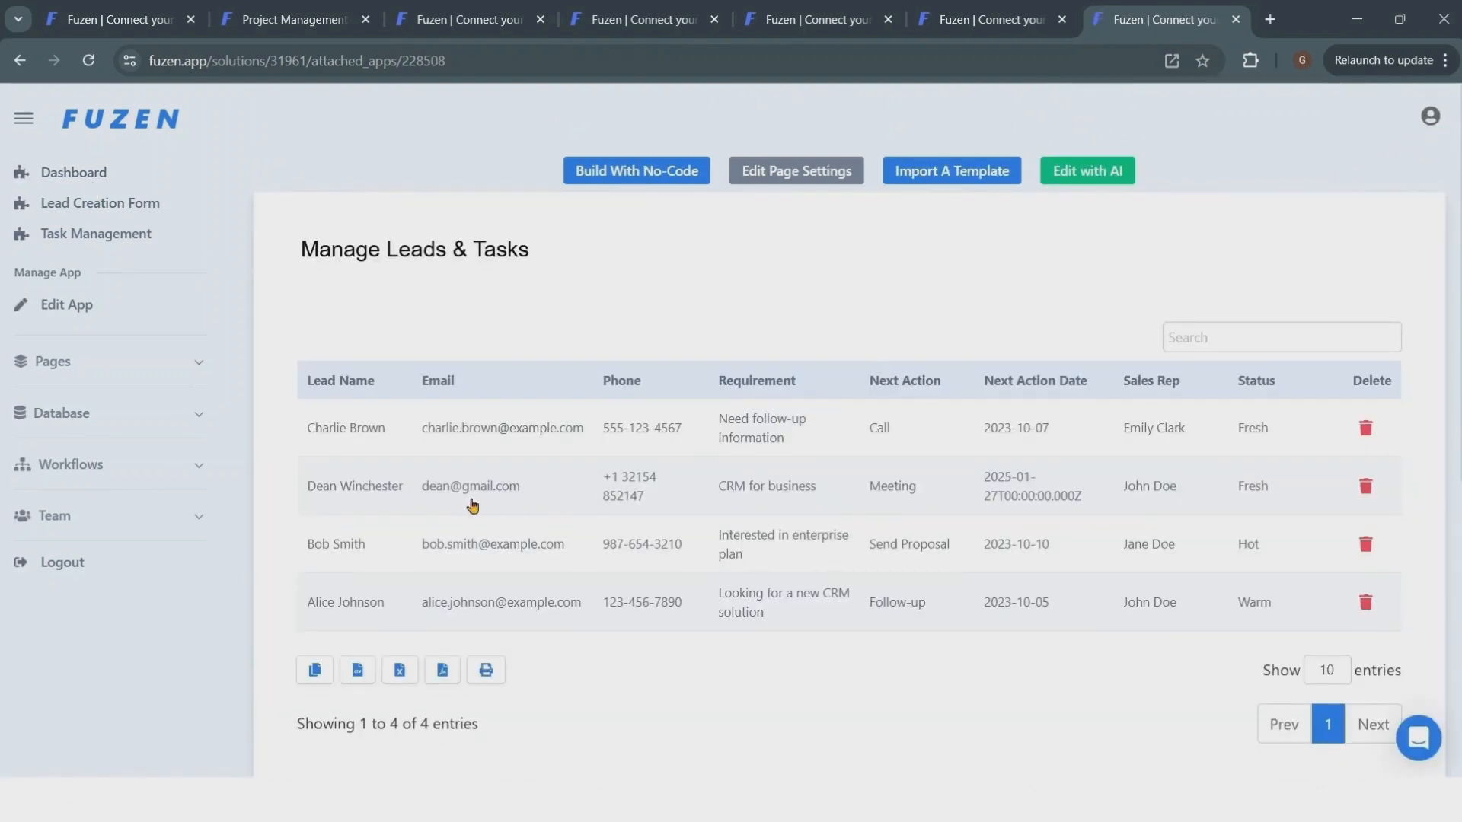
{"action": "left_click", "coordinate": [732, 500]}
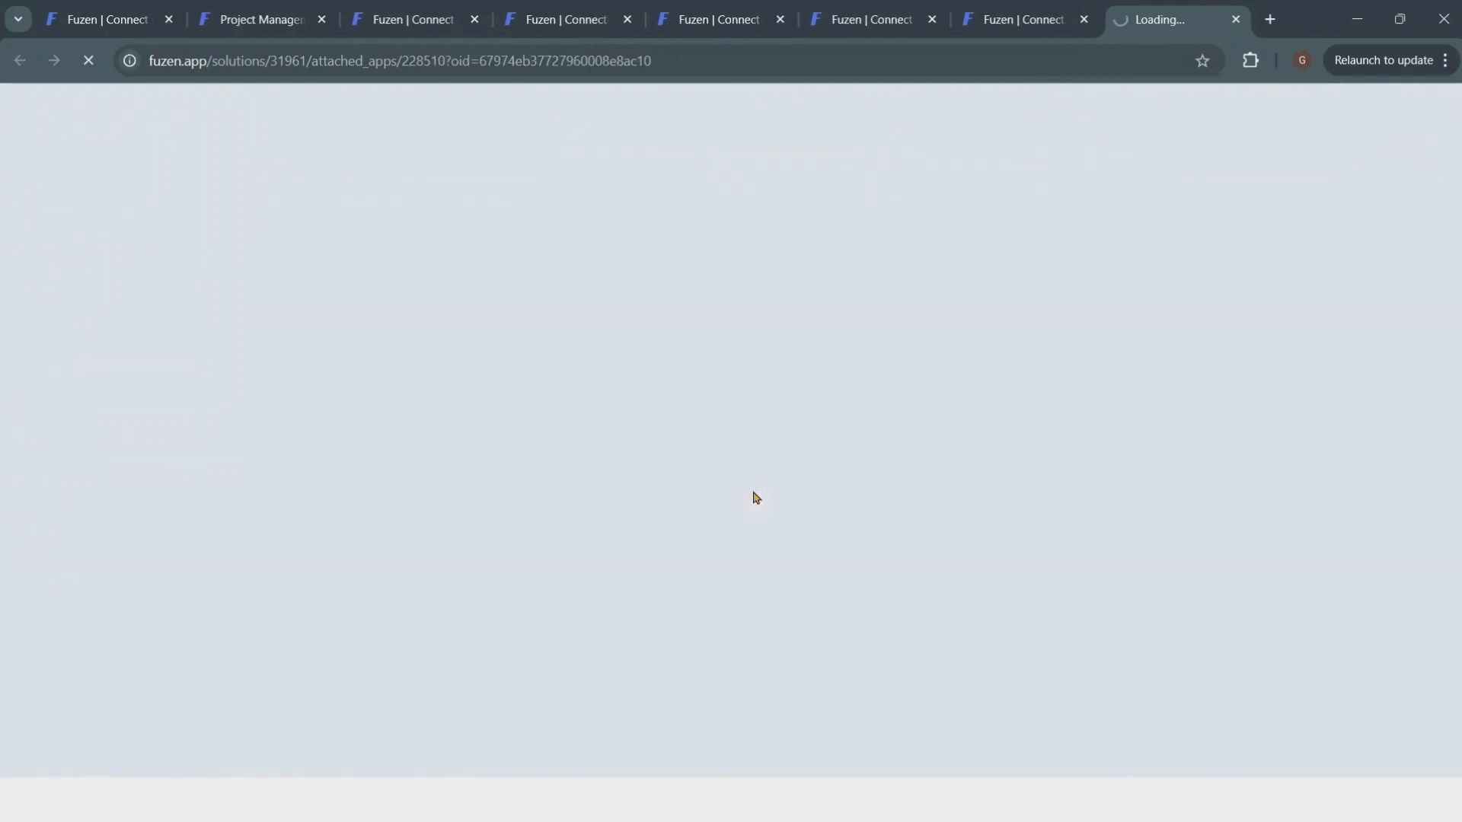
{"action": "scroll", "coordinate": [1371, 251], "scroll_direction": "down", "scroll_amount": 3}
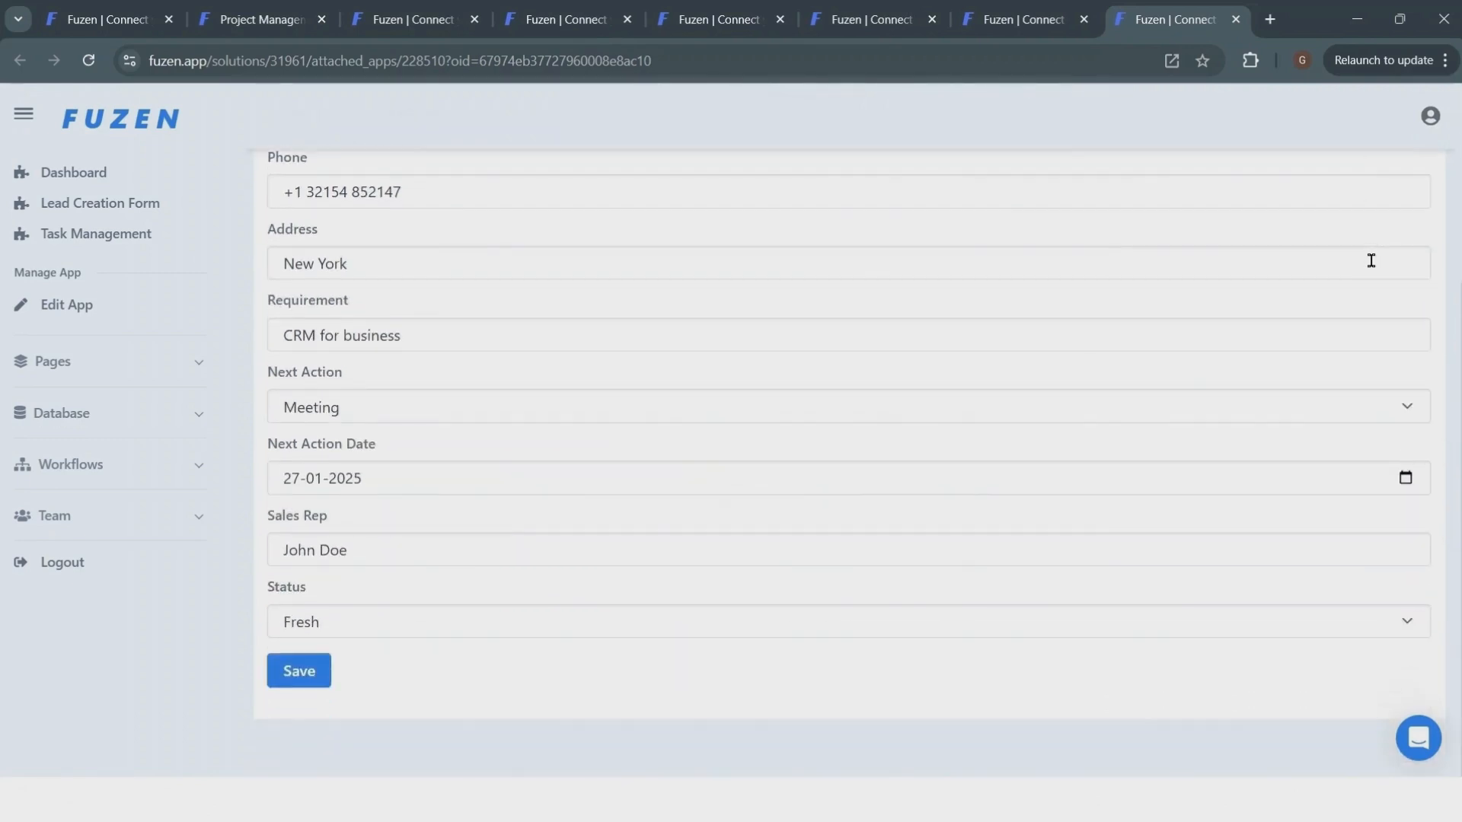
{"action": "scroll", "coordinate": [1371, 260], "scroll_direction": "up", "scroll_amount": 3}
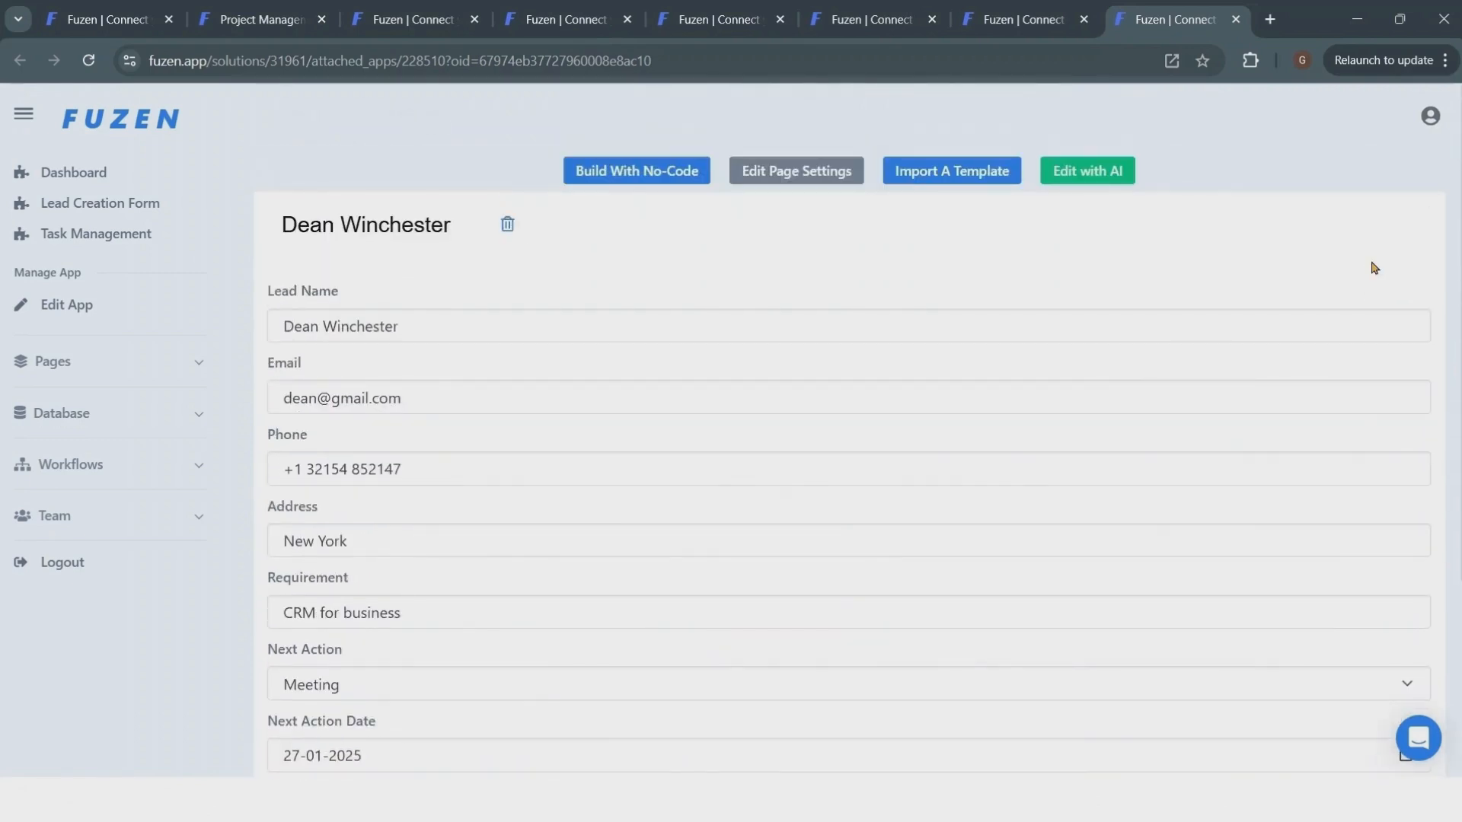
- Open Task Management, paste a task title about getting CRM details from the lead, and describe the Google Meet call to schedule
{"action": "left_click", "coordinate": [96, 233]}
{"action": "left_click", "coordinate": [491, 356]}
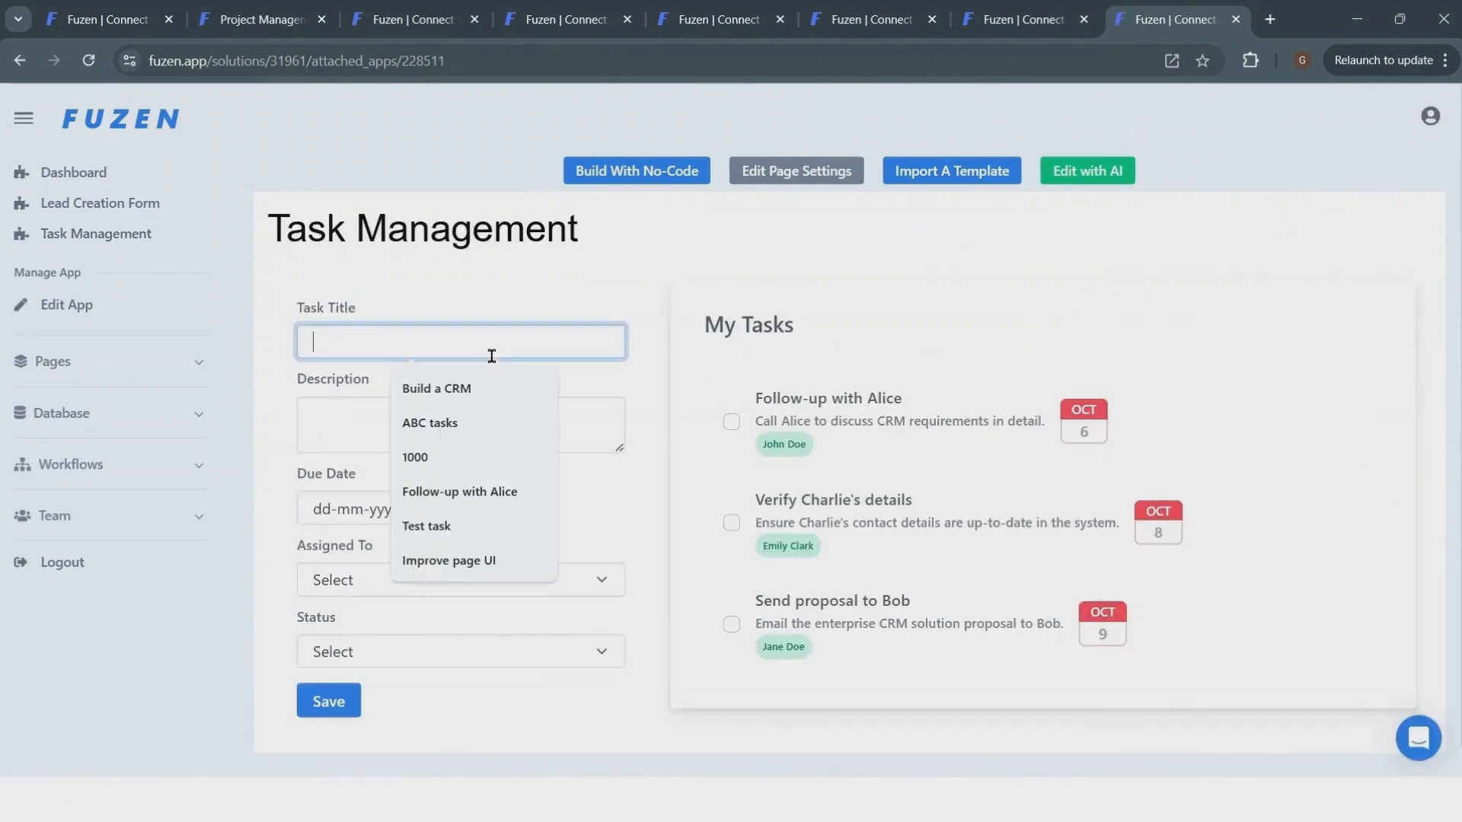
{"action": "type", "text": "Get CRM details from Dean"}
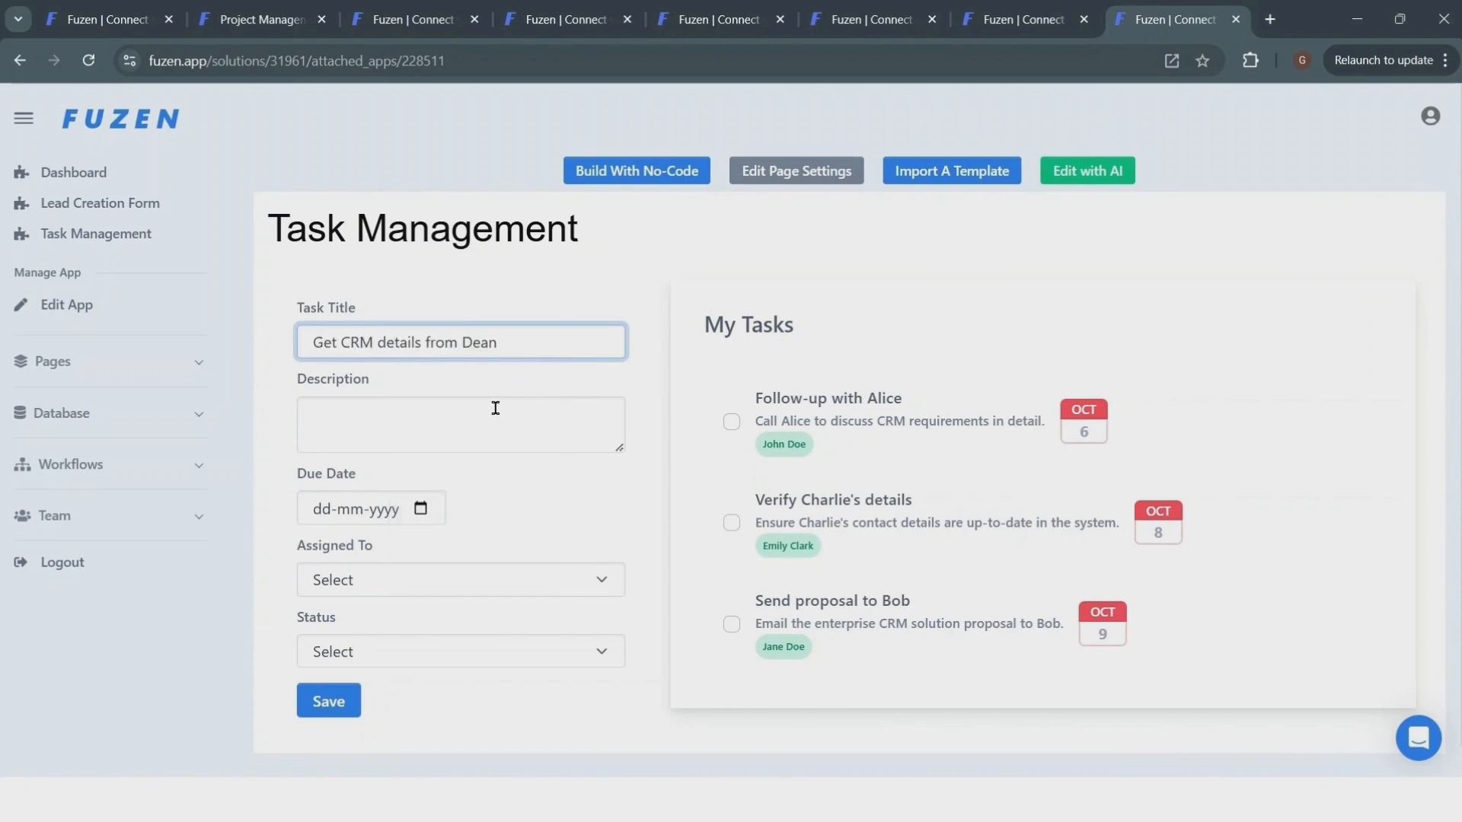
{"action": "left_click", "coordinate": [453, 443]}
{"action": "type", "text": "Call Dean and schedule a google meet call for CRM discussion"}
- Set the task's due date to 27-01-2025, assign it to the sales rep, set status Pending, and save the task
{"action": "left_click", "coordinate": [422, 508]}
{"action": "left_click", "coordinate": [466, 475]}
{"action": "left_click", "coordinate": [442, 580]}
{"action": "left_click", "coordinate": [427, 642]}
{"action": "left_click", "coordinate": [423, 655]}
{"action": "left_click", "coordinate": [431, 538]}
{"action": "left_click", "coordinate": [329, 702]}
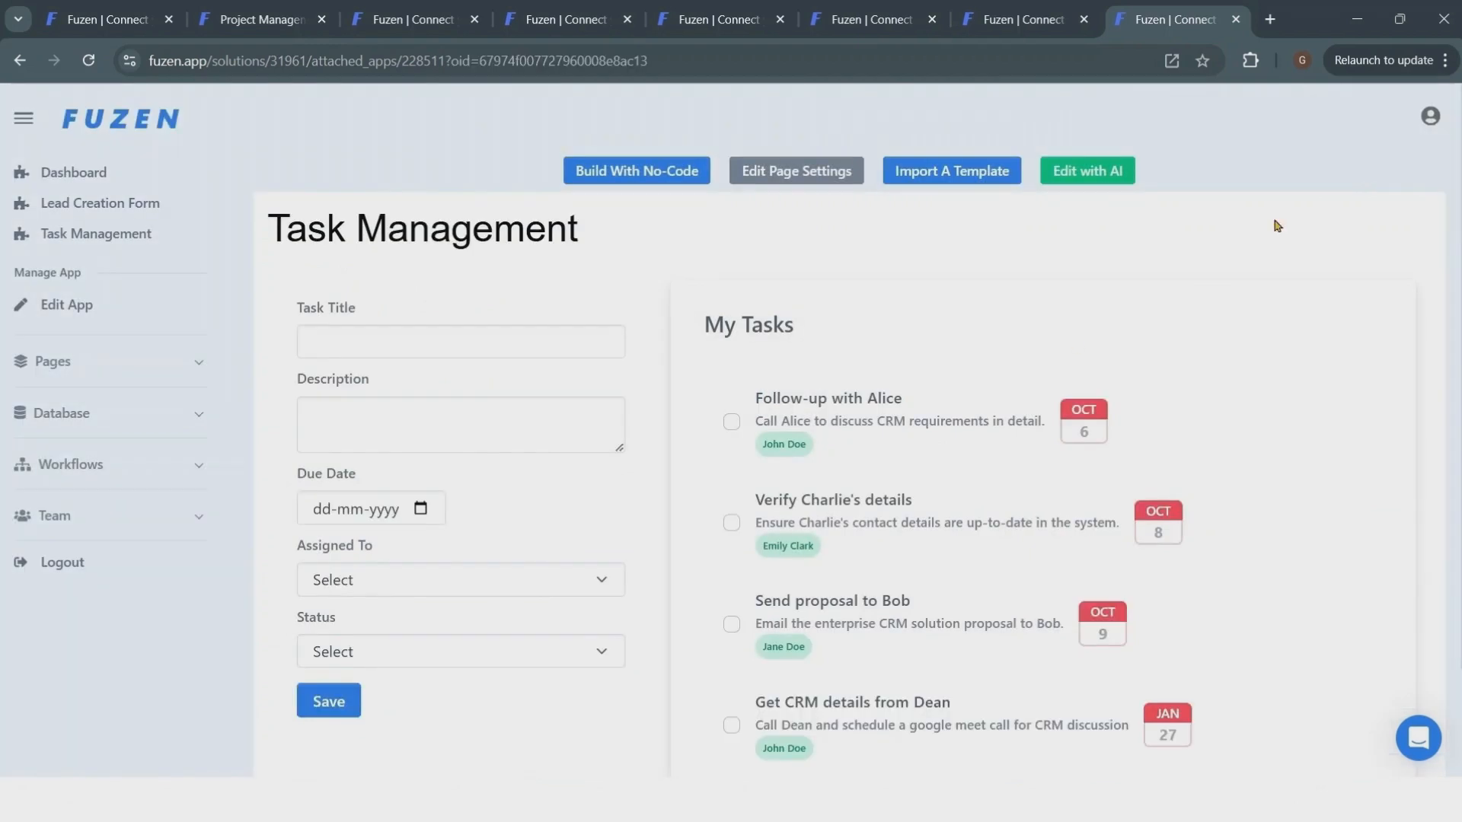
- Open the new task's details, change its status to In Progress, and save
{"action": "scroll", "coordinate": [866, 466], "scroll_direction": "down", "scroll_amount": 2}
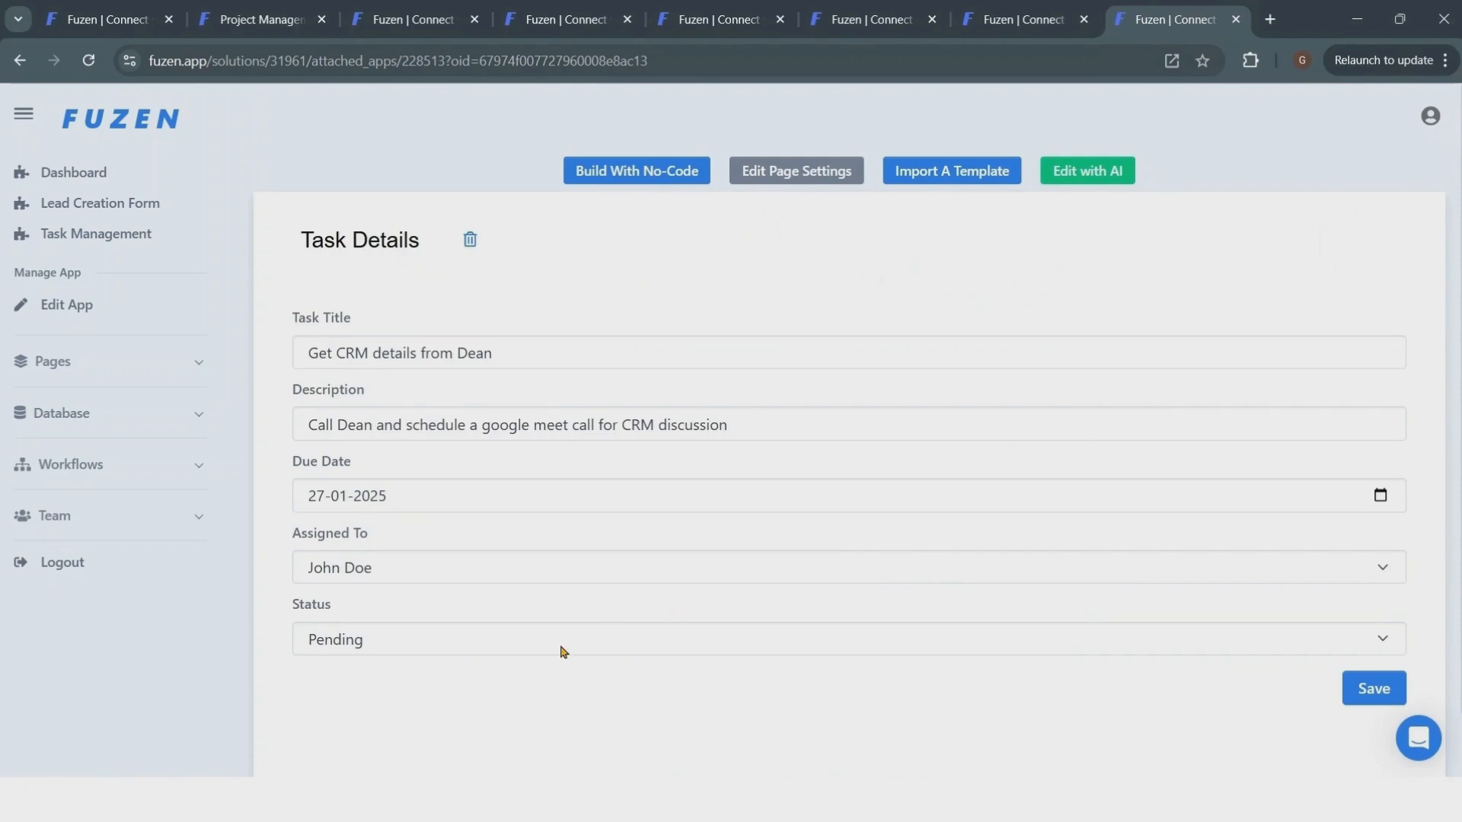
{"action": "left_click", "coordinate": [563, 652]}
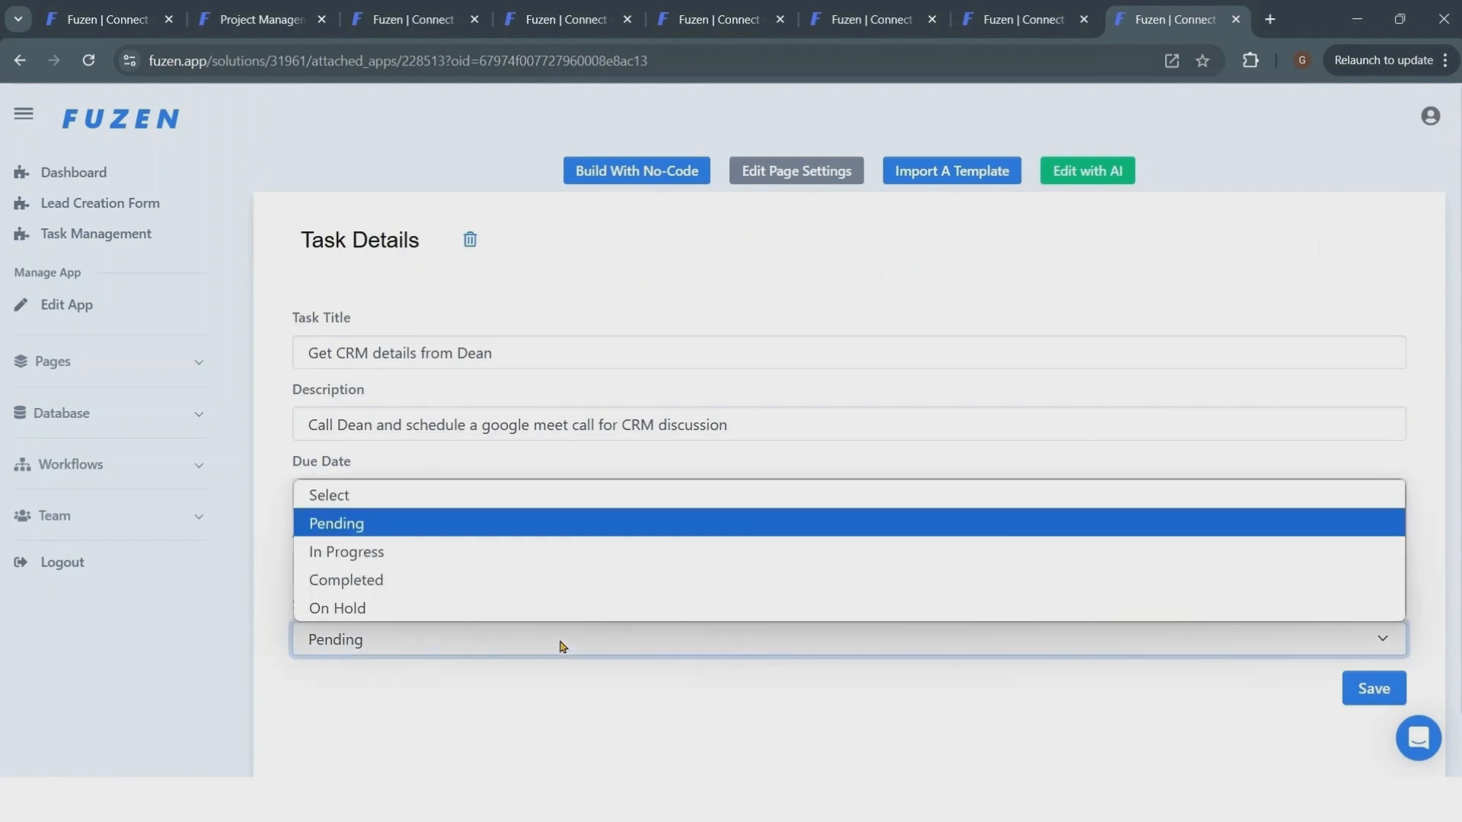
{"action": "left_click", "coordinate": [575, 556]}
{"action": "left_click", "coordinate": [1349, 695]}
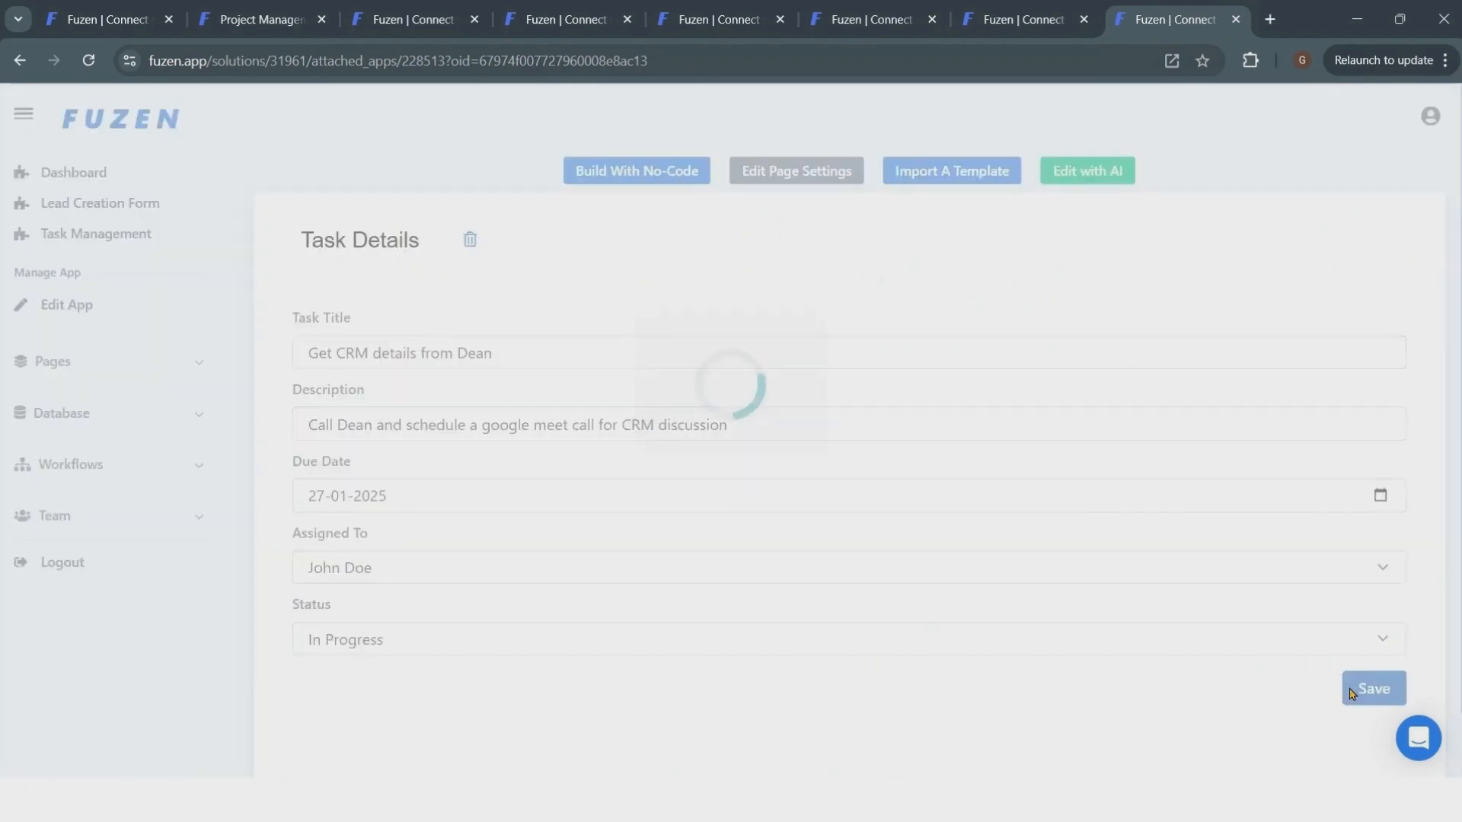
{"action": "scroll", "coordinate": [745, 394], "scroll_direction": "down", "scroll_amount": 2}
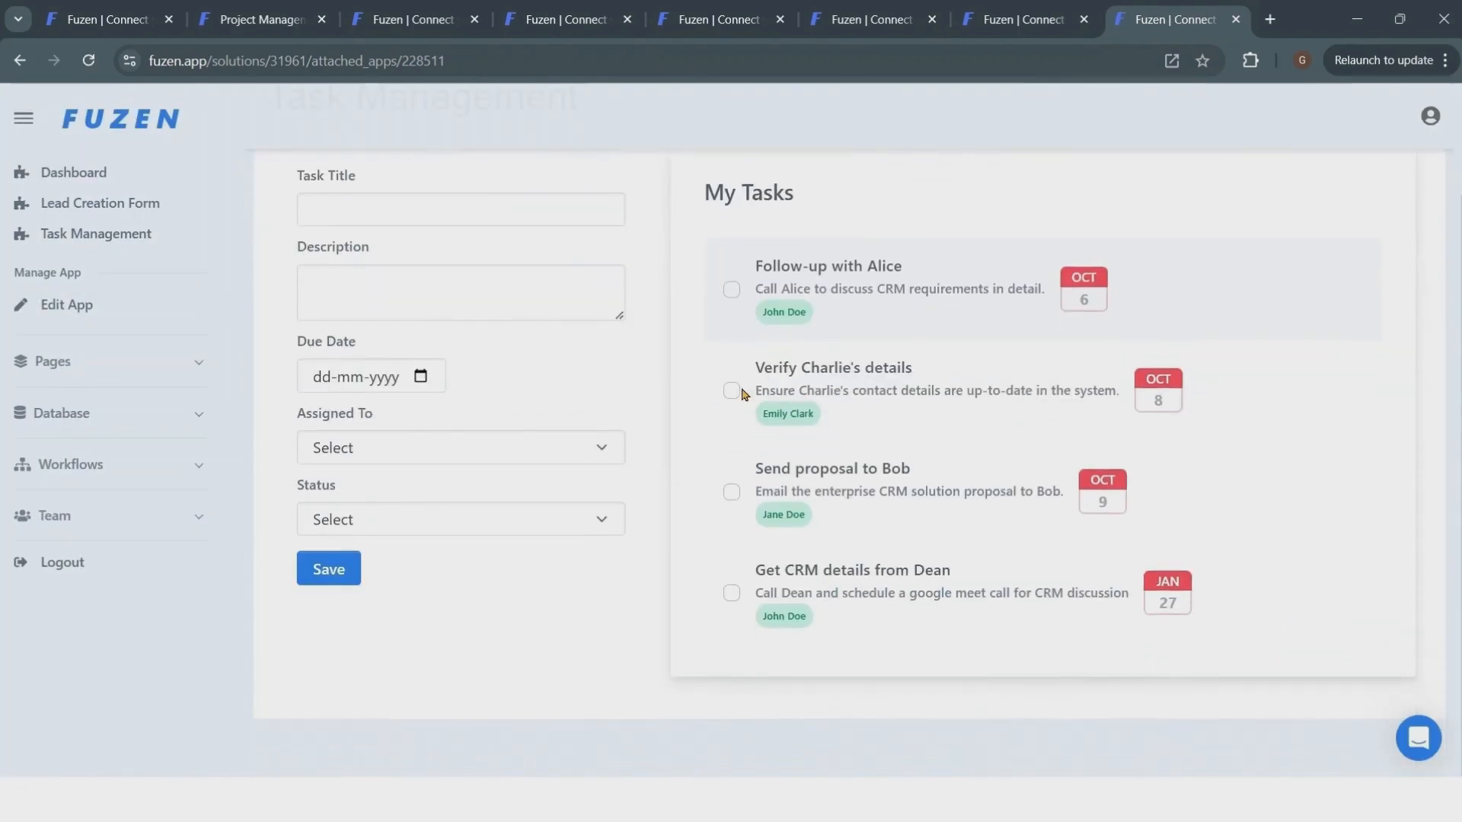